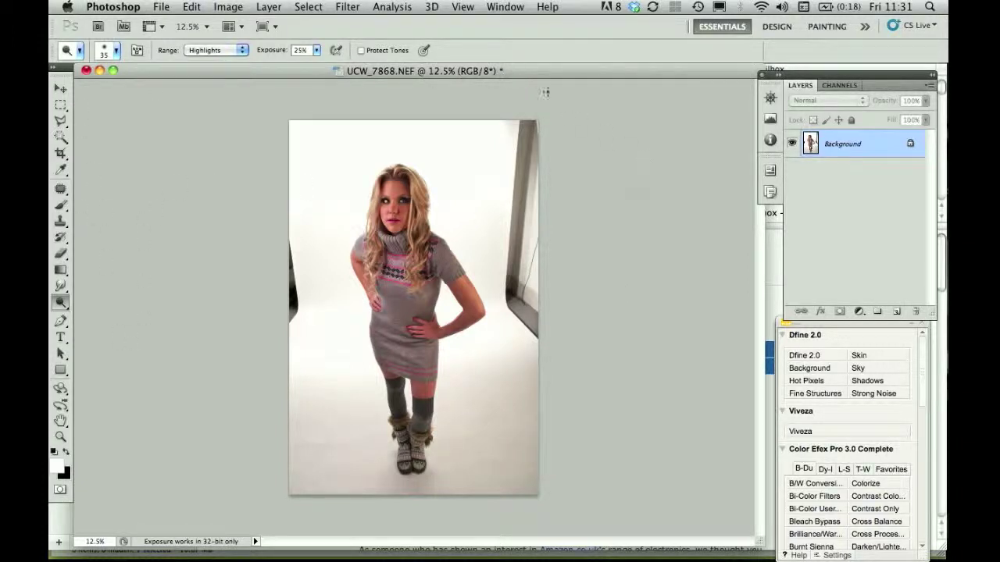
{"action": "left_click", "coordinate": [507, 7]}
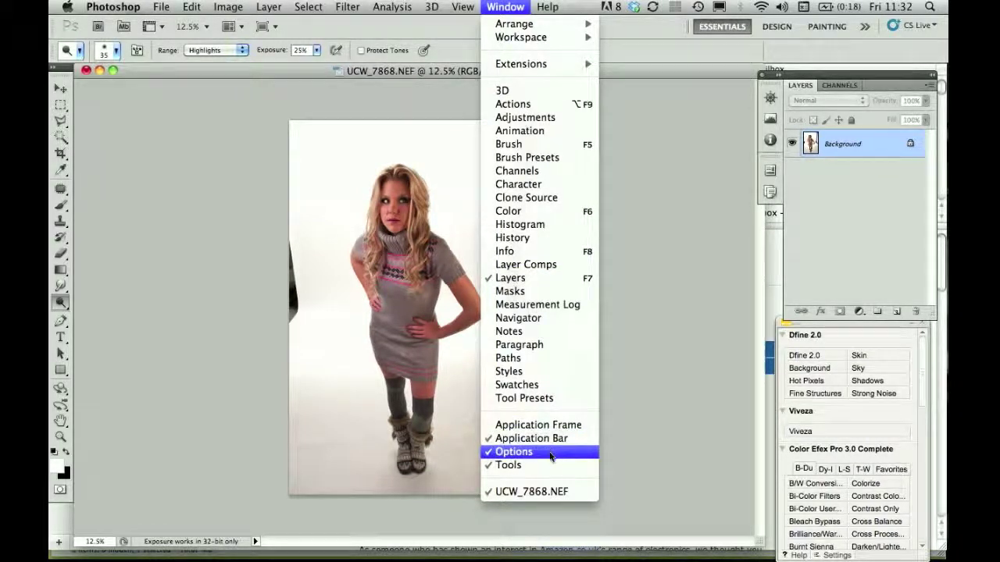
{"action": "left_click", "coordinate": [220, 410]}
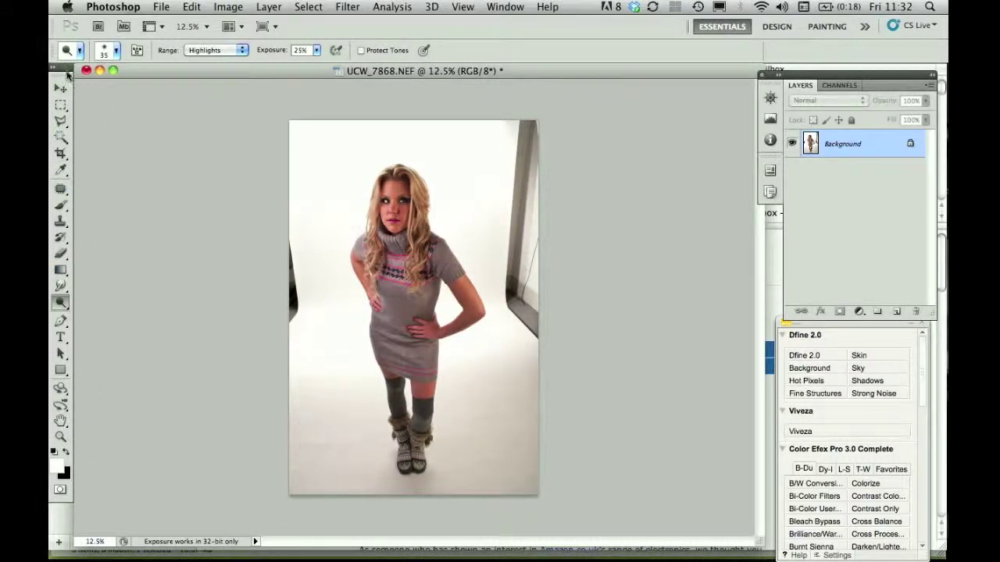
{"action": "mouse_move", "coordinate": [67, 76]}
{"action": "left_mouse_down"}
{"action": "mouse_move", "coordinate": [123, 127]}
{"action": "mouse_move", "coordinate": [132, 86]}
{"action": "mouse_move", "coordinate": [68, 75]}
{"action": "left_mouse_up"}
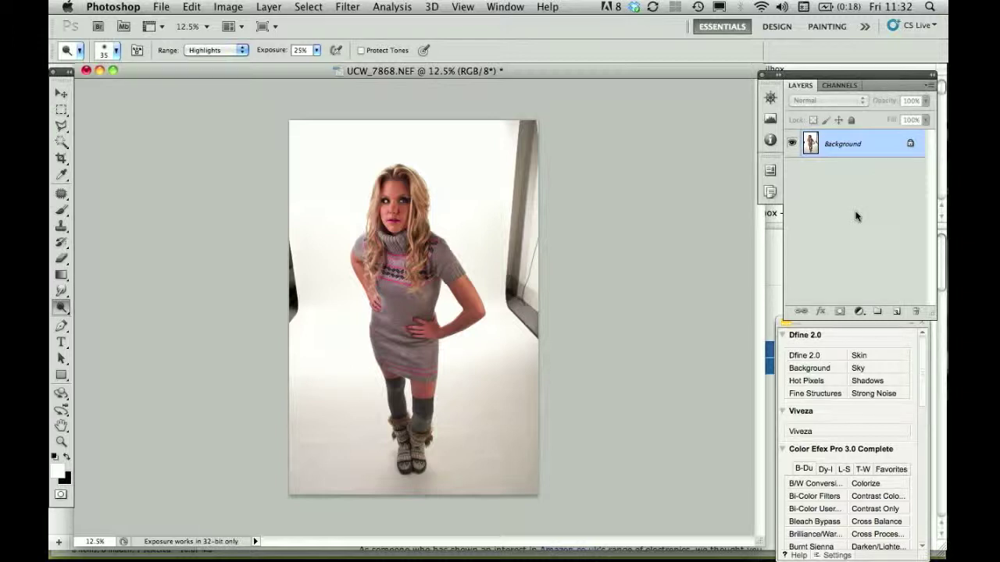
Duplicate the Background layer and choose the Dodge tool for working on the copy.
{"action": "key", "text": "super+j"}
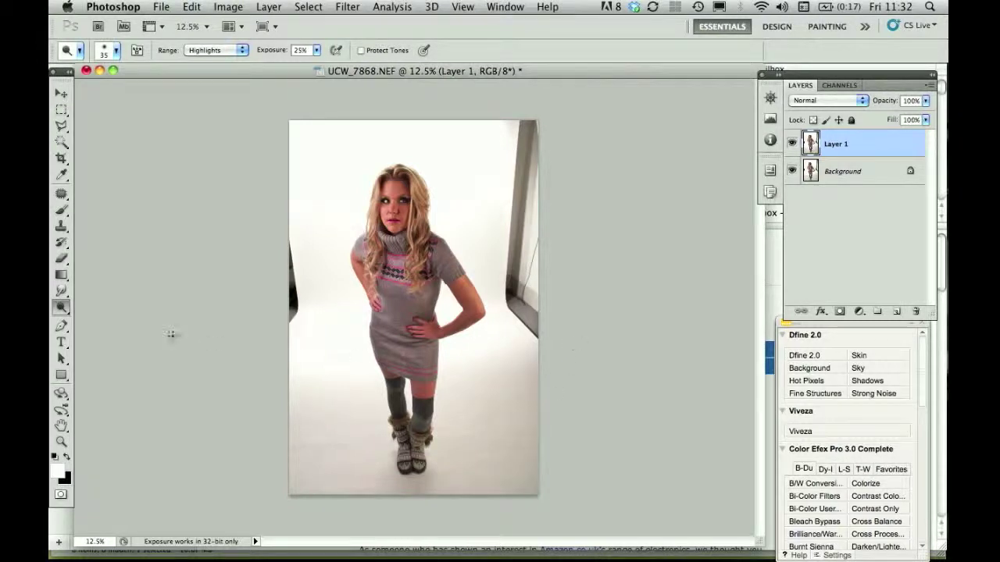
{"action": "left_click", "coordinate": [59, 309]}
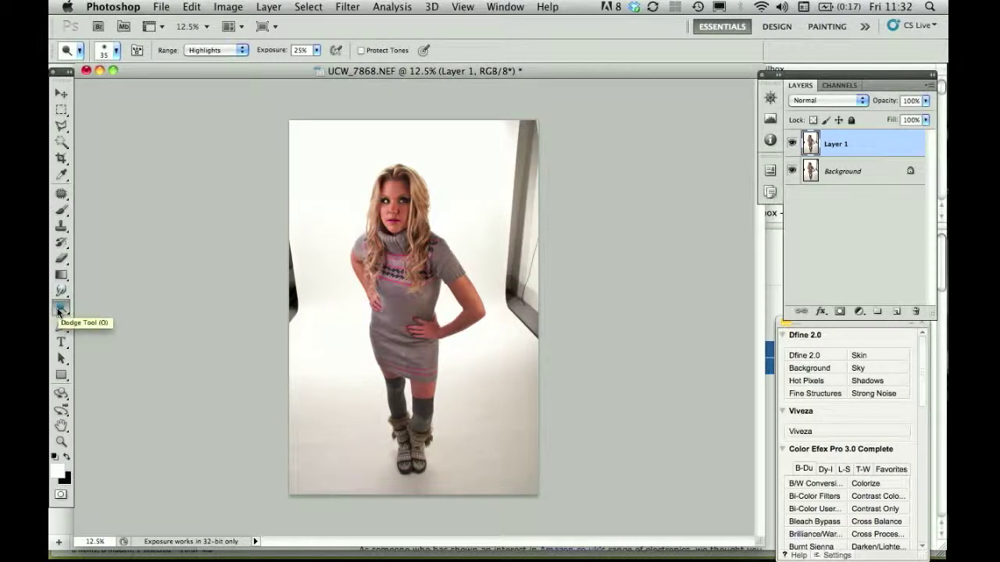
{"action": "left_click", "coordinate": [60, 308]}
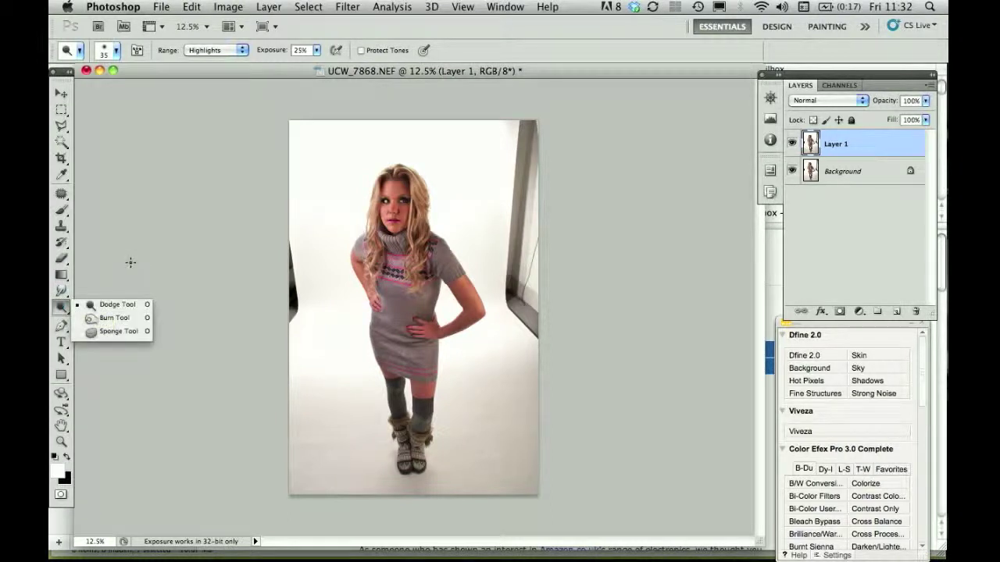
{"action": "left_click", "coordinate": [121, 305]}
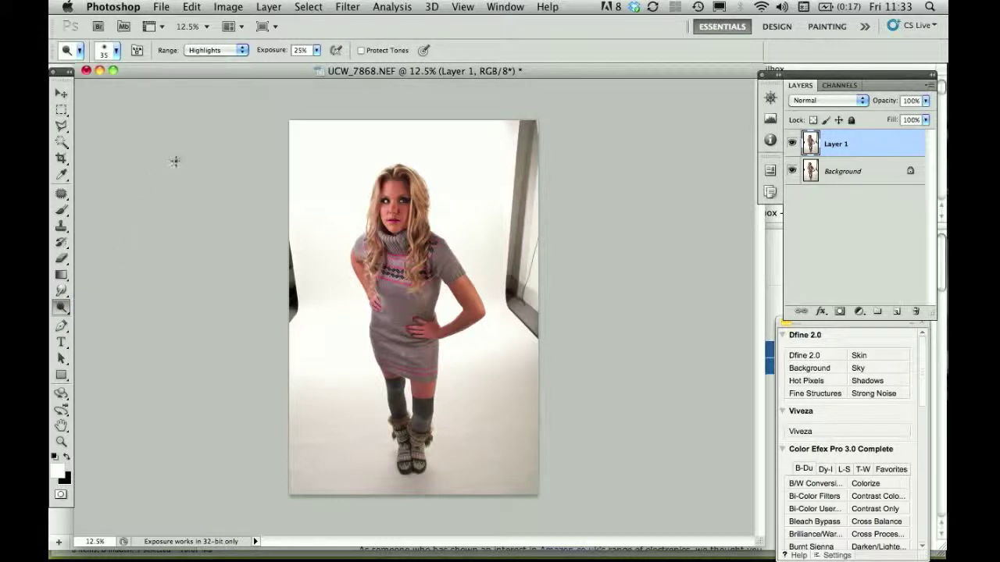
Examine the Dodge tool's presets, brush size and hardness, tonal range, exposure and Protect Tones options.
{"action": "left_click", "coordinate": [81, 52]}
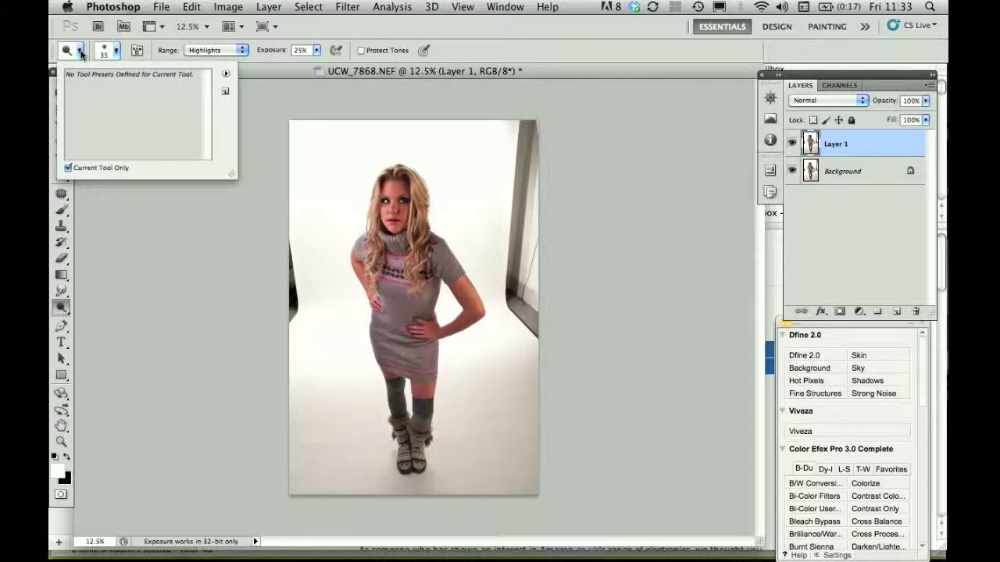
{"action": "left_click", "coordinate": [81, 52]}
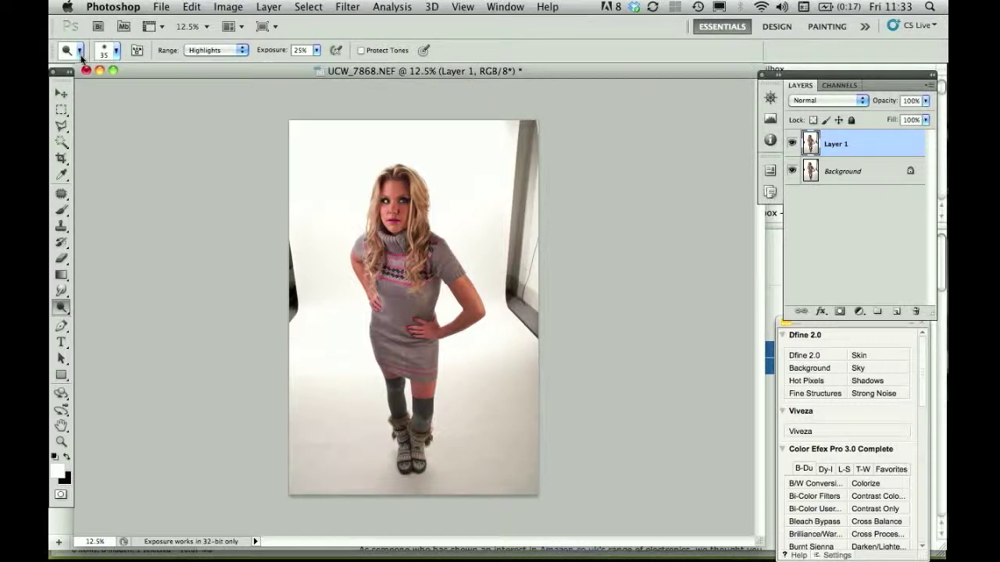
{"action": "left_click", "coordinate": [117, 51]}
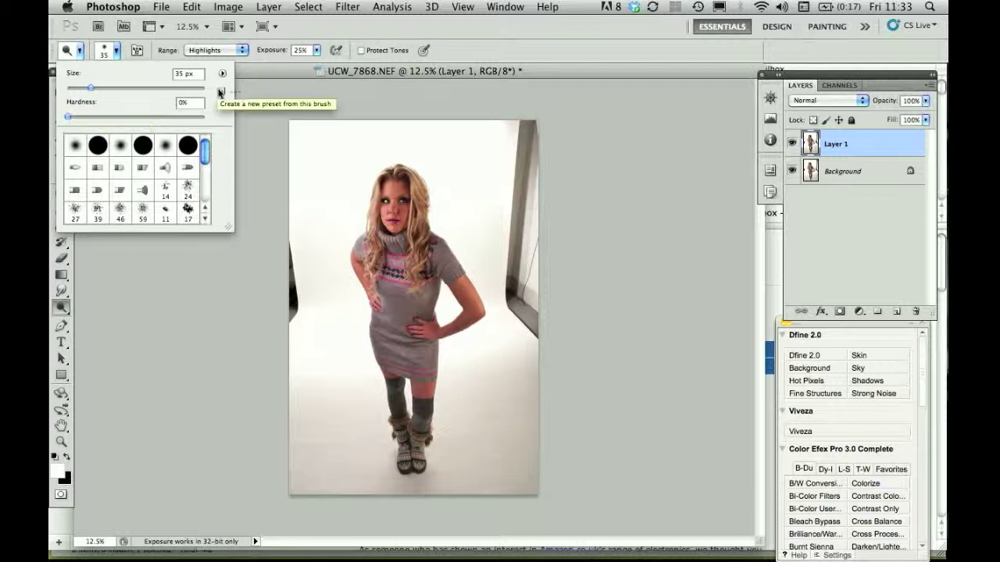
{"action": "left_click", "coordinate": [246, 97]}
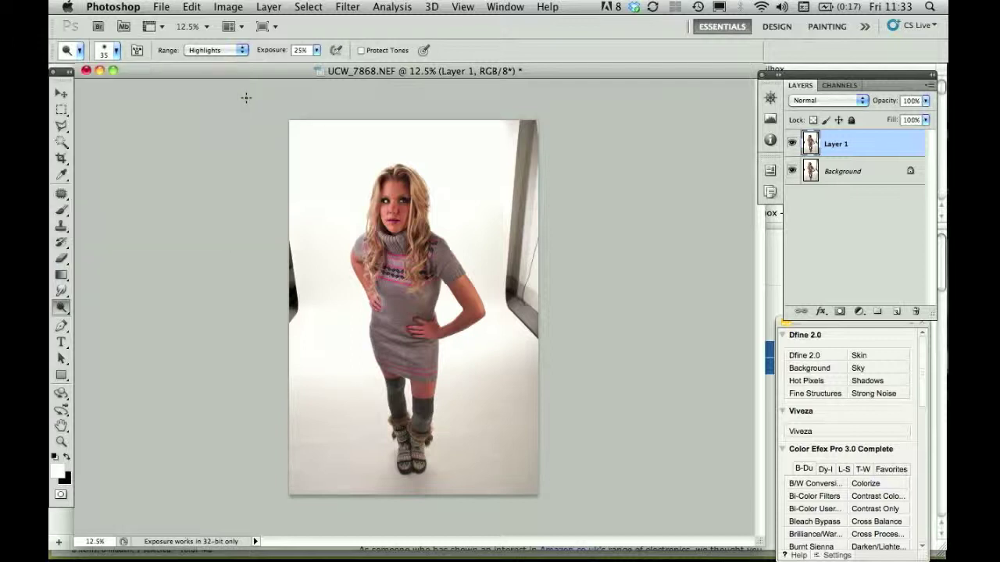
{"action": "left_click", "coordinate": [242, 52]}
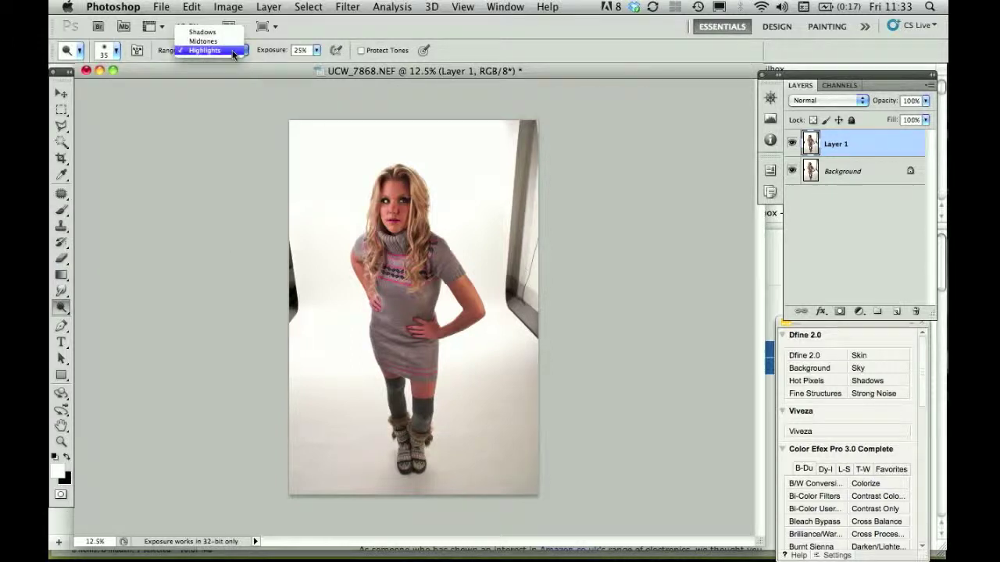
{"action": "left_click", "coordinate": [214, 52]}
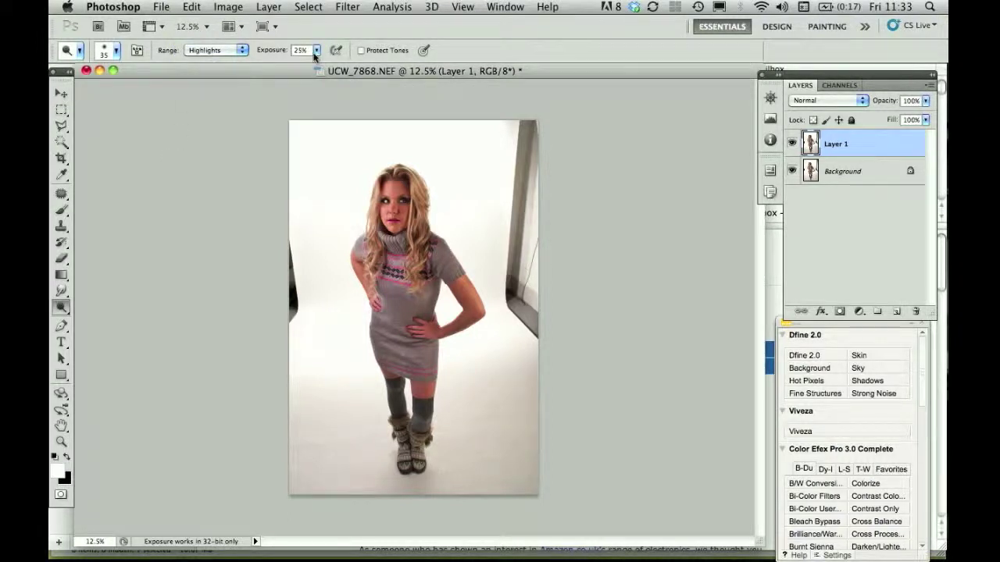
{"action": "left_click_drag", "start_coordinate": [317, 52], "coordinate": [312, 74]}
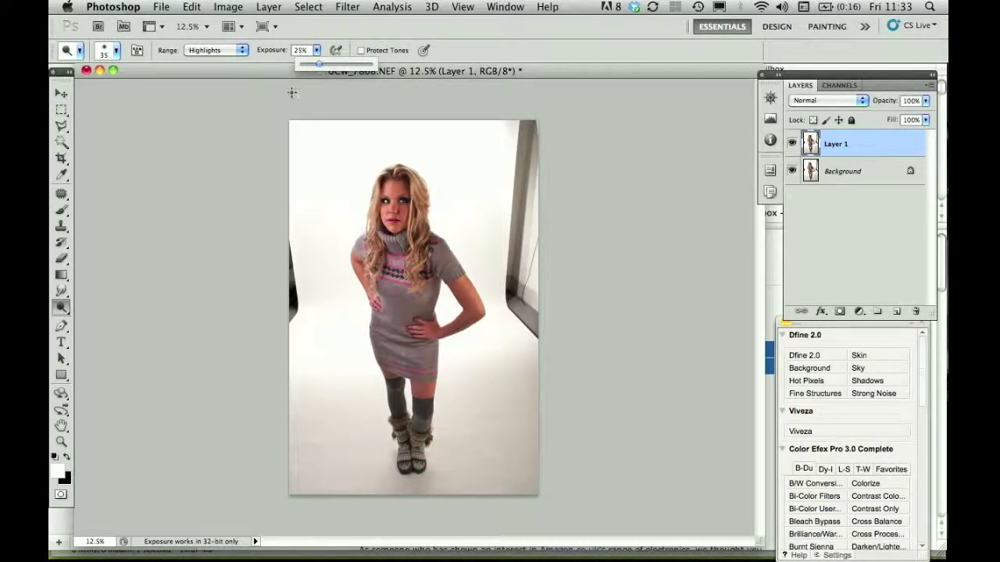
{"action": "left_click", "coordinate": [360, 52]}
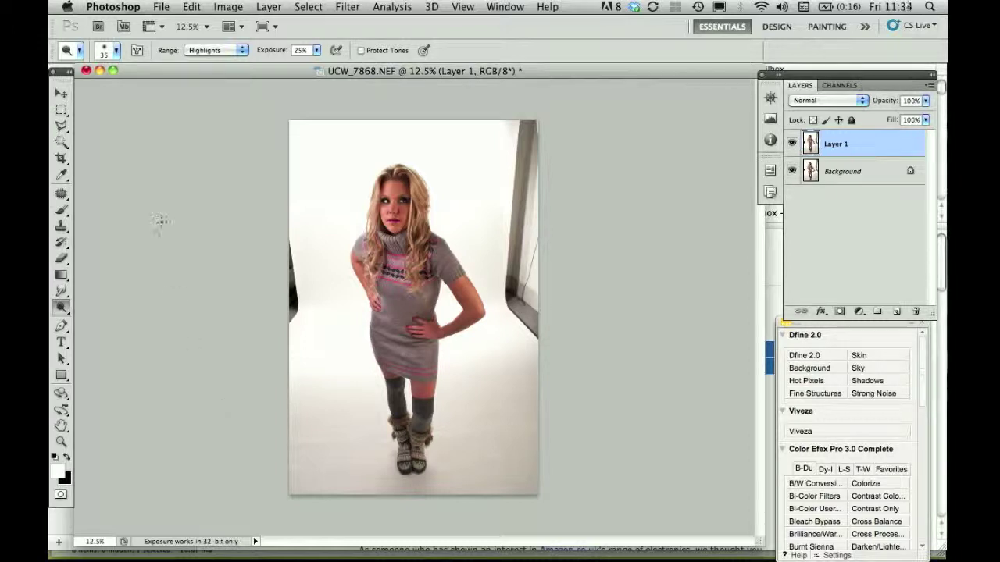
Enlarge the soft brush to 800 px and dodge the grey floor along both sides of the legs out to the photo's edges.
{"action": "left_click", "coordinate": [117, 52]}
{"action": "left_click_drag", "start_coordinate": [90, 88], "coordinate": [117, 90]}
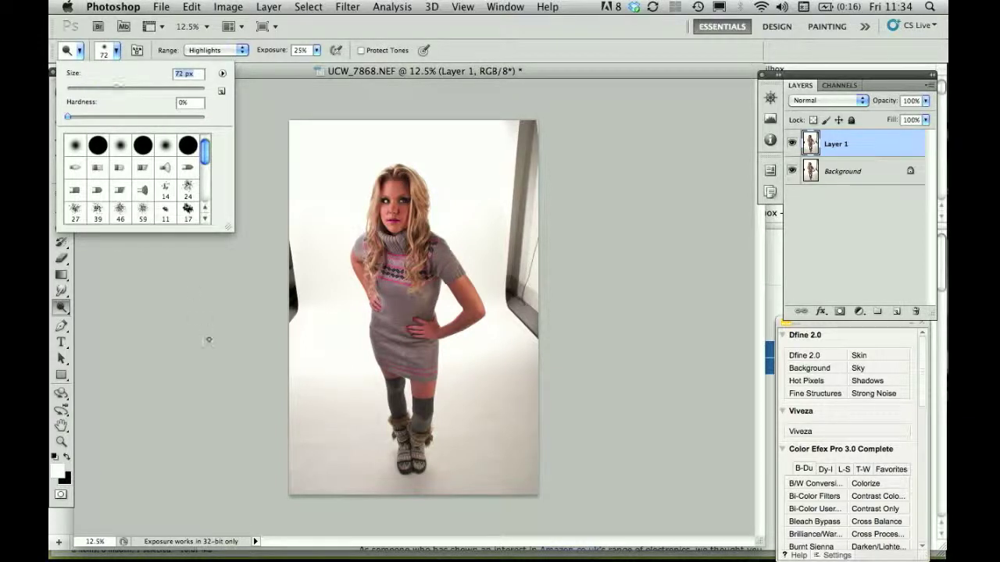
{"action": "left_click", "coordinate": [210, 339]}
{"action": "key", "text": "bracketright"}
{"action": "key", "text": "bracketright"}
{"action": "key", "text": "bracketright"}
{"action": "key", "text": "bracketright"}
{"action": "key", "text": "bracketright"}
{"action": "key", "text": "bracketright"}
{"action": "key", "text": "bracketright"}
{"action": "key", "text": "bracketright"}
{"action": "key", "text": "bracketright"}
{"action": "key", "text": "bracketright"}
{"action": "key", "text": "bracketright"}
{"action": "key", "text": "bracketright"}
{"action": "key", "text": "bracketright"}
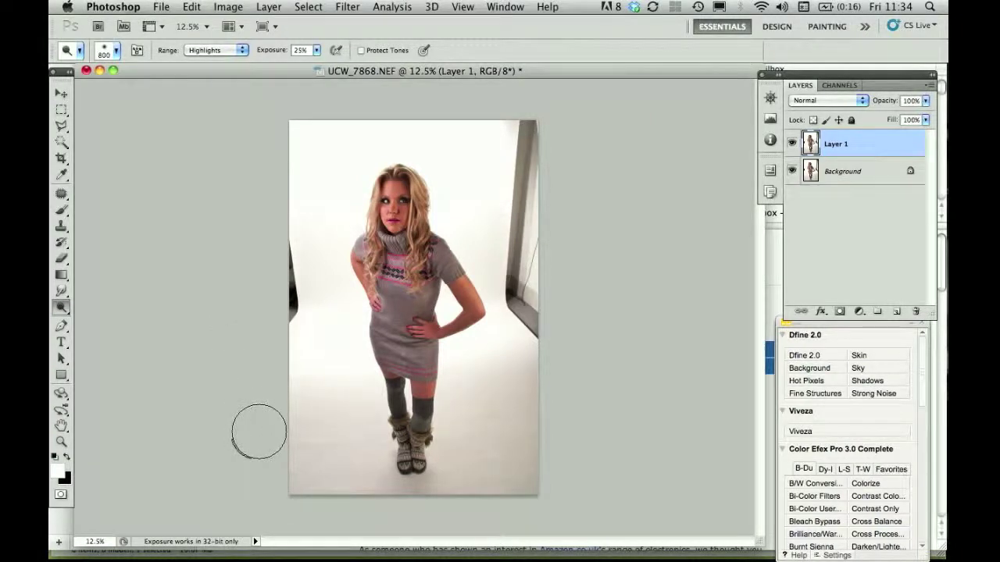
{"action": "mouse_move", "coordinate": [265, 434]}
{"action": "left_mouse_down"}
{"action": "mouse_move", "coordinate": [316, 496]}
{"action": "mouse_move", "coordinate": [271, 419]}
{"action": "mouse_move", "coordinate": [325, 529]}
{"action": "mouse_move", "coordinate": [293, 313]}
{"action": "mouse_move", "coordinate": [289, 437]}
{"action": "mouse_move", "coordinate": [285, 344]}
{"action": "mouse_move", "coordinate": [318, 500]}
{"action": "mouse_move", "coordinate": [451, 534]}
{"action": "mouse_move", "coordinate": [558, 446]}
{"action": "mouse_move", "coordinate": [522, 490]}
{"action": "mouse_move", "coordinate": [532, 368]}
{"action": "mouse_move", "coordinate": [507, 471]}
{"action": "mouse_move", "coordinate": [536, 415]}
{"action": "left_mouse_up"}
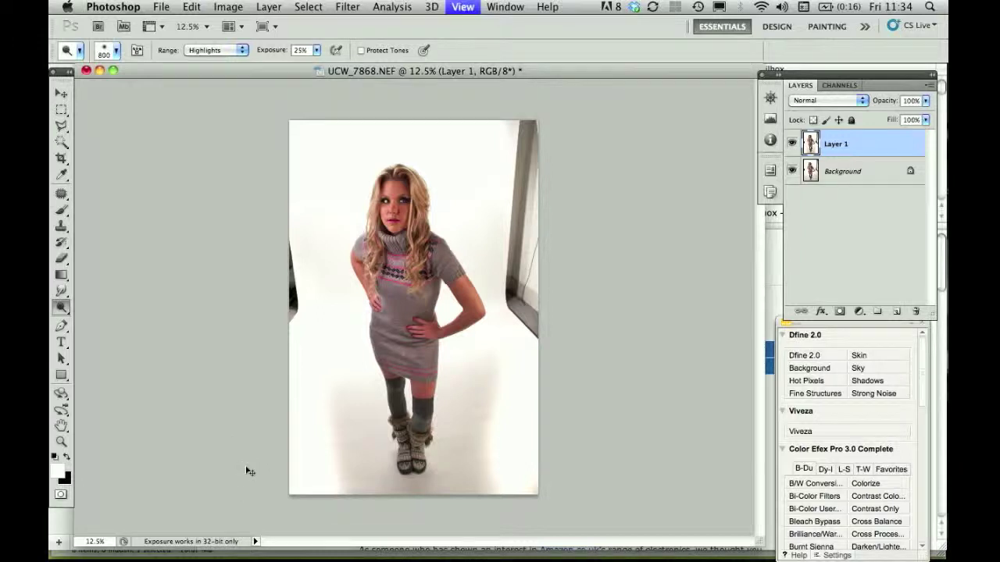
Dodge the floor closely around the legs, boots and toes, reducing the brush down to 80 px.
{"action": "key", "text": "super+equal"}
{"action": "key", "text": "super+equal"}
{"action": "key", "text": "super+equal"}
{"action": "key", "text": "super+equal"}
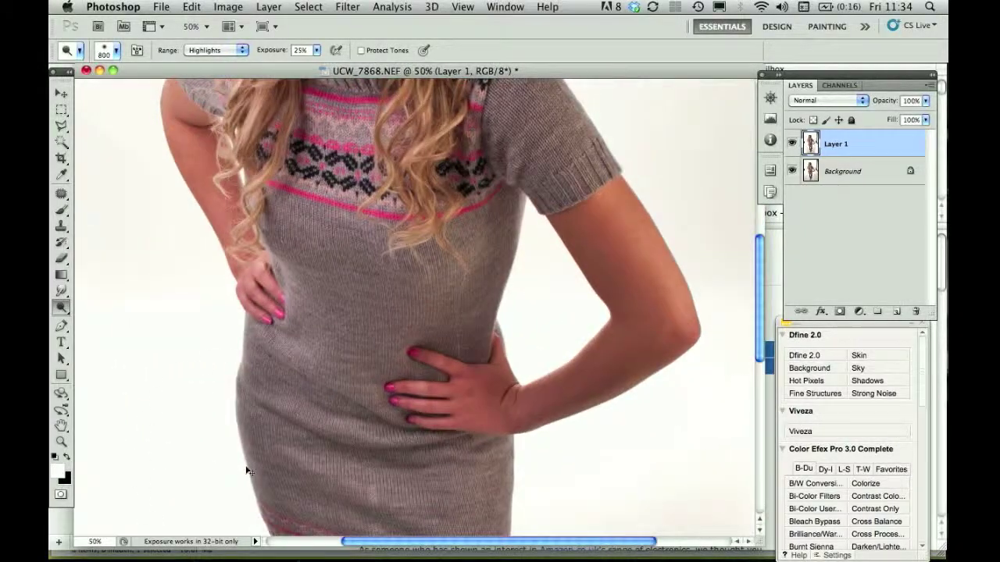
{"action": "scroll", "coordinate": [247, 455], "scroll_direction": "down", "scroll_amount": 10}
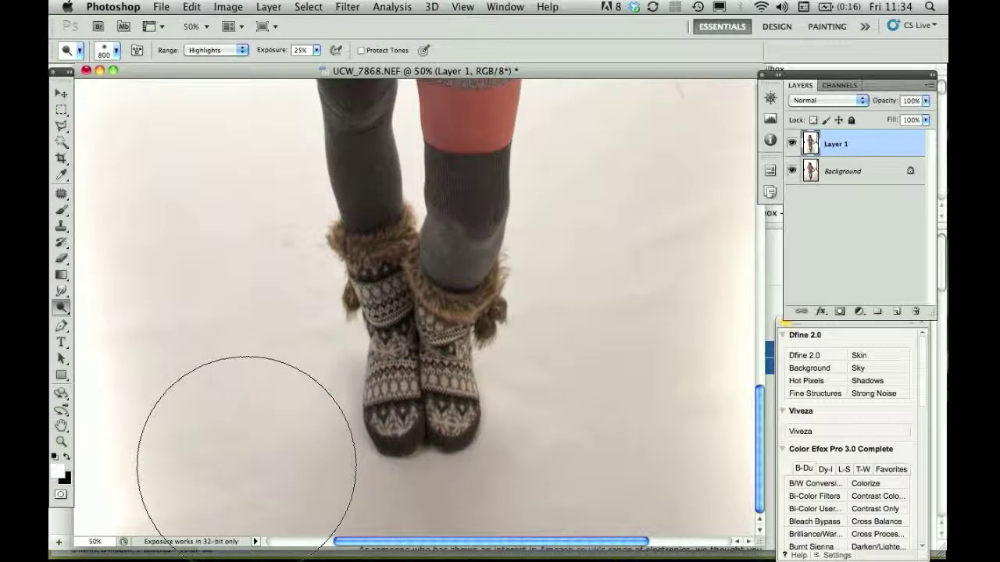
{"action": "key", "text": "bracketleft"}
{"action": "key", "text": "bracketleft"}
{"action": "key", "text": "bracketleft"}
{"action": "key", "text": "bracketleft"}
{"action": "key", "text": "bracketleft"}
{"action": "key", "text": "bracketleft"}
{"action": "key", "text": "bracketleft"}
{"action": "key", "text": "bracketleft"}
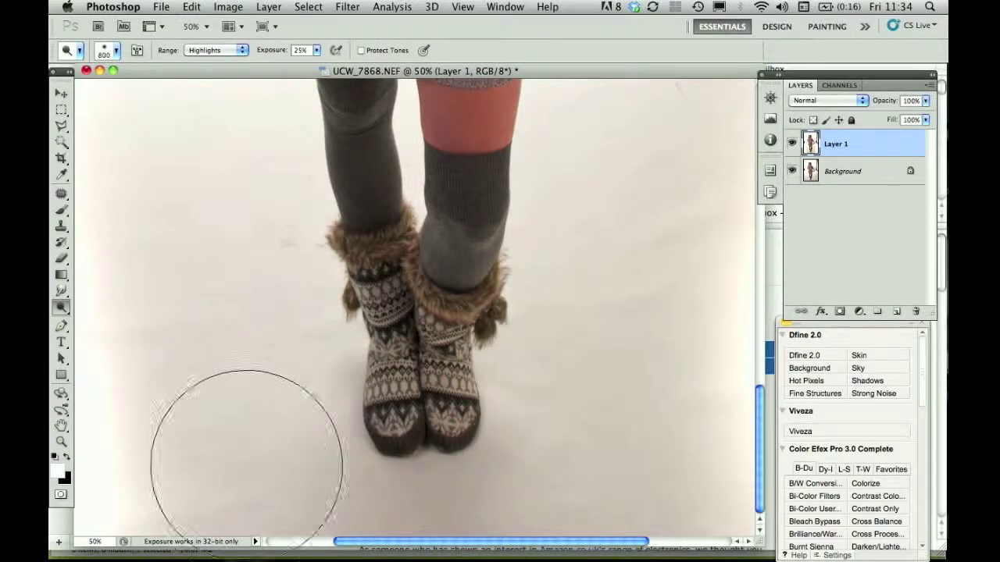
{"action": "mouse_move", "coordinate": [310, 447]}
{"action": "left_mouse_down"}
{"action": "mouse_move", "coordinate": [330, 472]}
{"action": "mouse_move", "coordinate": [318, 382]}
{"action": "mouse_move", "coordinate": [342, 480]}
{"action": "mouse_move", "coordinate": [347, 430]}
{"action": "mouse_move", "coordinate": [326, 369]}
{"action": "mouse_move", "coordinate": [330, 473]}
{"action": "mouse_move", "coordinate": [311, 418]}
{"action": "mouse_move", "coordinate": [325, 422]}
{"action": "mouse_move", "coordinate": [328, 400]}
{"action": "mouse_move", "coordinate": [315, 389]}
{"action": "mouse_move", "coordinate": [323, 380]}
{"action": "mouse_move", "coordinate": [312, 392]}
{"action": "mouse_move", "coordinate": [300, 296]}
{"action": "mouse_move", "coordinate": [311, 276]}
{"action": "mouse_move", "coordinate": [317, 326]}
{"action": "mouse_move", "coordinate": [298, 326]}
{"action": "mouse_move", "coordinate": [290, 400]}
{"action": "mouse_move", "coordinate": [306, 269]}
{"action": "mouse_move", "coordinate": [298, 171]}
{"action": "mouse_move", "coordinate": [309, 232]}
{"action": "mouse_move", "coordinate": [295, 72]}
{"action": "mouse_move", "coordinate": [289, 462]}
{"action": "mouse_move", "coordinate": [318, 456]}
{"action": "mouse_move", "coordinate": [328, 435]}
{"action": "mouse_move", "coordinate": [328, 470]}
{"action": "mouse_move", "coordinate": [331, 406]}
{"action": "mouse_move", "coordinate": [337, 457]}
{"action": "left_mouse_up"}
{"action": "mouse_move", "coordinate": [330, 419]}
{"action": "left_mouse_down"}
{"action": "mouse_move", "coordinate": [339, 363]}
{"action": "mouse_move", "coordinate": [332, 467]}
{"action": "mouse_move", "coordinate": [328, 439]}
{"action": "mouse_move", "coordinate": [377, 497]}
{"action": "mouse_move", "coordinate": [325, 422]}
{"action": "mouse_move", "coordinate": [349, 457]}
{"action": "mouse_move", "coordinate": [527, 479]}
{"action": "mouse_move", "coordinate": [350, 492]}
{"action": "mouse_move", "coordinate": [483, 483]}
{"action": "mouse_move", "coordinate": [572, 456]}
{"action": "mouse_move", "coordinate": [551, 369]}
{"action": "mouse_move", "coordinate": [504, 404]}
{"action": "mouse_move", "coordinate": [505, 463]}
{"action": "mouse_move", "coordinate": [532, 417]}
{"action": "mouse_move", "coordinate": [494, 462]}
{"action": "mouse_move", "coordinate": [505, 478]}
{"action": "mouse_move", "coordinate": [561, 392]}
{"action": "mouse_move", "coordinate": [533, 323]}
{"action": "mouse_move", "coordinate": [492, 403]}
{"action": "mouse_move", "coordinate": [493, 380]}
{"action": "mouse_move", "coordinate": [520, 356]}
{"action": "mouse_move", "coordinate": [525, 368]}
{"action": "mouse_move", "coordinate": [529, 249]}
{"action": "mouse_move", "coordinate": [549, 123]}
{"action": "mouse_move", "coordinate": [522, 407]}
{"action": "left_mouse_up"}
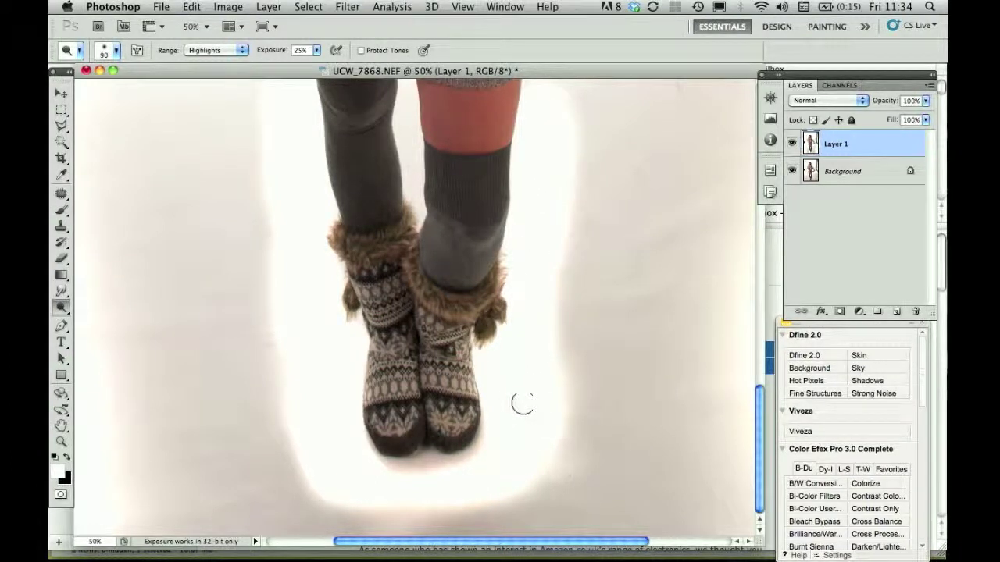
{"action": "mouse_move", "coordinate": [509, 422]}
{"action": "left_mouse_down"}
{"action": "mouse_move", "coordinate": [477, 455]}
{"action": "mouse_move", "coordinate": [493, 428]}
{"action": "mouse_move", "coordinate": [482, 433]}
{"action": "mouse_move", "coordinate": [456, 476]}
{"action": "mouse_move", "coordinate": [414, 469]}
{"action": "mouse_move", "coordinate": [470, 472]}
{"action": "mouse_move", "coordinate": [467, 464]}
{"action": "mouse_move", "coordinate": [373, 467]}
{"action": "mouse_move", "coordinate": [387, 472]}
{"action": "mouse_move", "coordinate": [358, 431]}
{"action": "mouse_move", "coordinate": [379, 474]}
{"action": "mouse_move", "coordinate": [443, 465]}
{"action": "mouse_move", "coordinate": [412, 472]}
{"action": "left_mouse_up"}
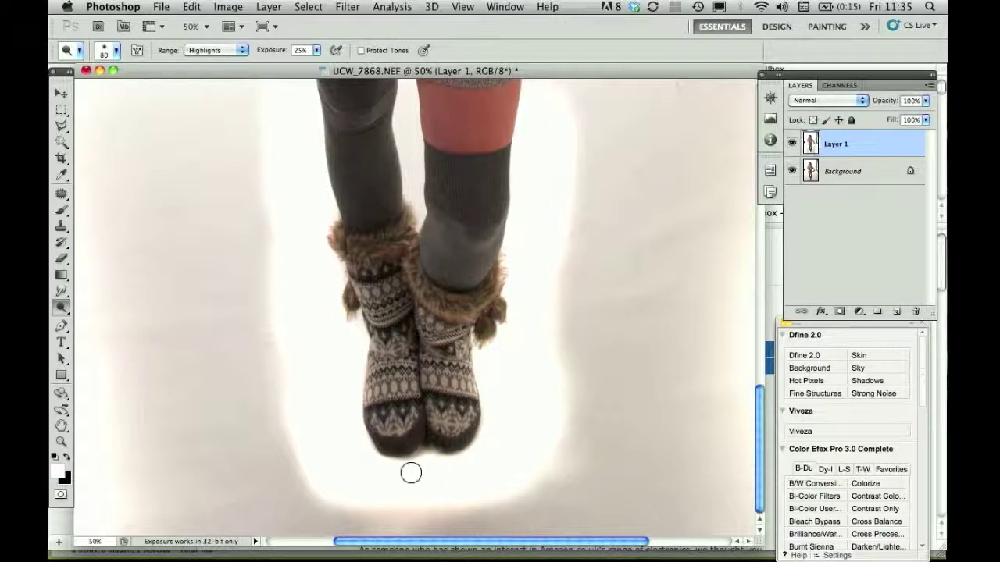
Dodge the remaining shadow directly beneath and between the boot toes, reducing the brush to 20 px.
{"action": "key", "text": "super+equal"}
{"action": "key", "text": "super+equal"}
{"action": "key", "text": "super+equal"}
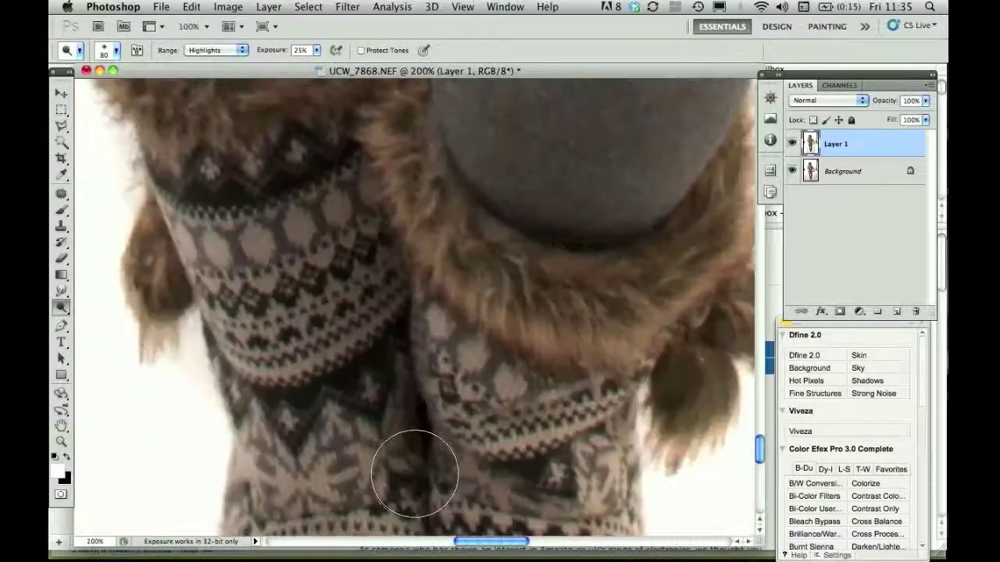
{"action": "scroll", "coordinate": [414, 471], "scroll_direction": "down", "scroll_amount": 5}
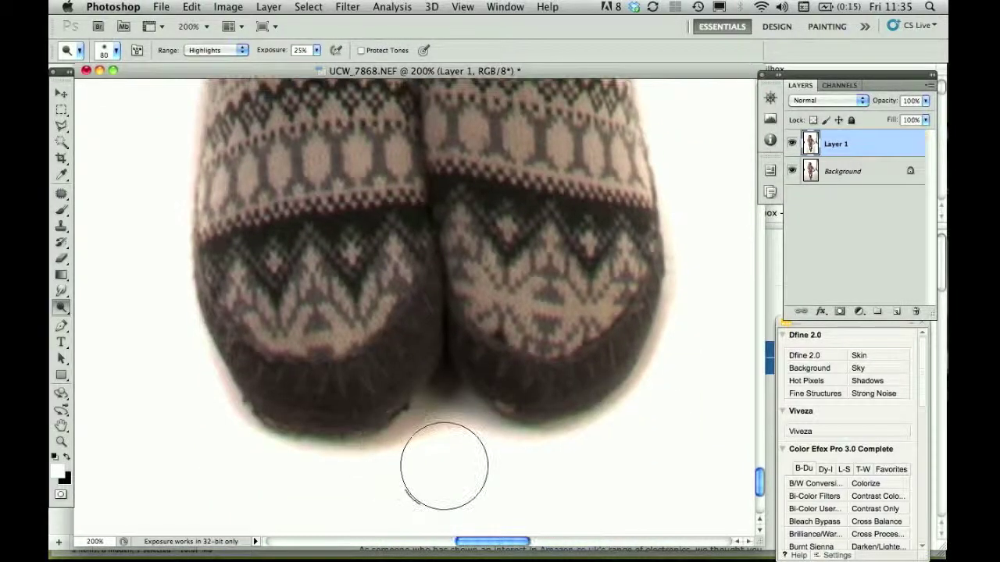
{"action": "key", "text": "bracketleft"}
{"action": "key", "text": "bracketleft"}
{"action": "key", "text": "bracketleft"}
{"action": "key", "text": "bracketleft"}
{"action": "mouse_move", "coordinate": [409, 438]}
{"action": "left_mouse_down"}
{"action": "mouse_move", "coordinate": [341, 476]}
{"action": "mouse_move", "coordinate": [377, 448]}
{"action": "mouse_move", "coordinate": [354, 459]}
{"action": "mouse_move", "coordinate": [303, 448]}
{"action": "mouse_move", "coordinate": [229, 414]}
{"action": "mouse_move", "coordinate": [194, 348]}
{"action": "mouse_move", "coordinate": [227, 431]}
{"action": "mouse_move", "coordinate": [218, 387]}
{"action": "mouse_move", "coordinate": [357, 447]}
{"action": "mouse_move", "coordinate": [418, 420]}
{"action": "mouse_move", "coordinate": [473, 412]}
{"action": "mouse_move", "coordinate": [492, 428]}
{"action": "mouse_move", "coordinate": [468, 414]}
{"action": "mouse_move", "coordinate": [527, 434]}
{"action": "mouse_move", "coordinate": [586, 433]}
{"action": "mouse_move", "coordinate": [642, 404]}
{"action": "mouse_move", "coordinate": [687, 302]}
{"action": "mouse_move", "coordinate": [658, 325]}
{"action": "mouse_move", "coordinate": [665, 311]}
{"action": "mouse_move", "coordinate": [617, 416]}
{"action": "mouse_move", "coordinate": [573, 433]}
{"action": "mouse_move", "coordinate": [462, 442]}
{"action": "mouse_move", "coordinate": [434, 412]}
{"action": "mouse_move", "coordinate": [393, 443]}
{"action": "mouse_move", "coordinate": [344, 451]}
{"action": "left_mouse_up"}
{"action": "key", "text": "bracketleft"}
{"action": "key", "text": "bracketleft"}
{"action": "key", "text": "super+minus"}
{"action": "key", "text": "super+minus"}
{"action": "key", "text": "super+minus"}
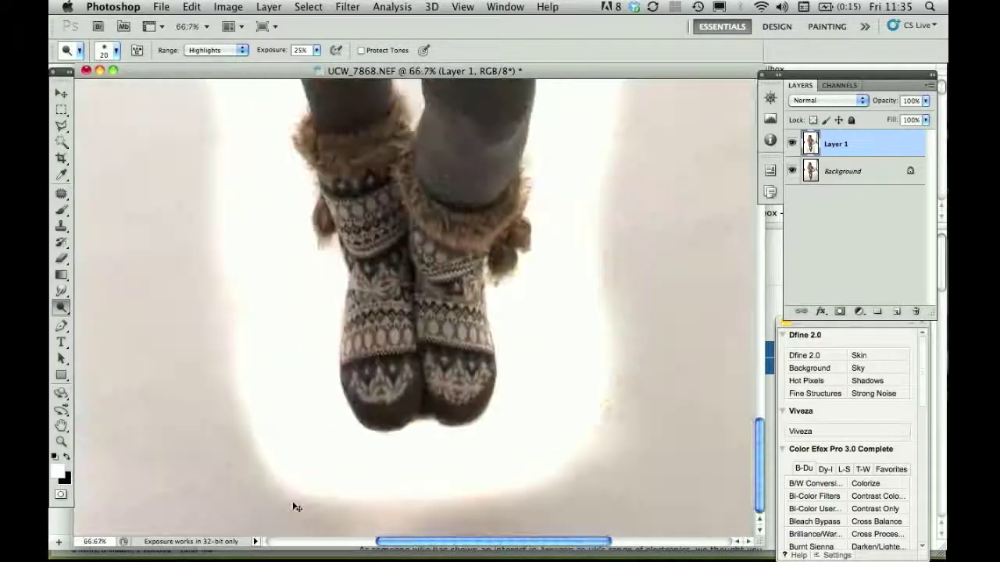
{"action": "key", "text": "super+minus"}
{"action": "key", "text": "super+minus"}
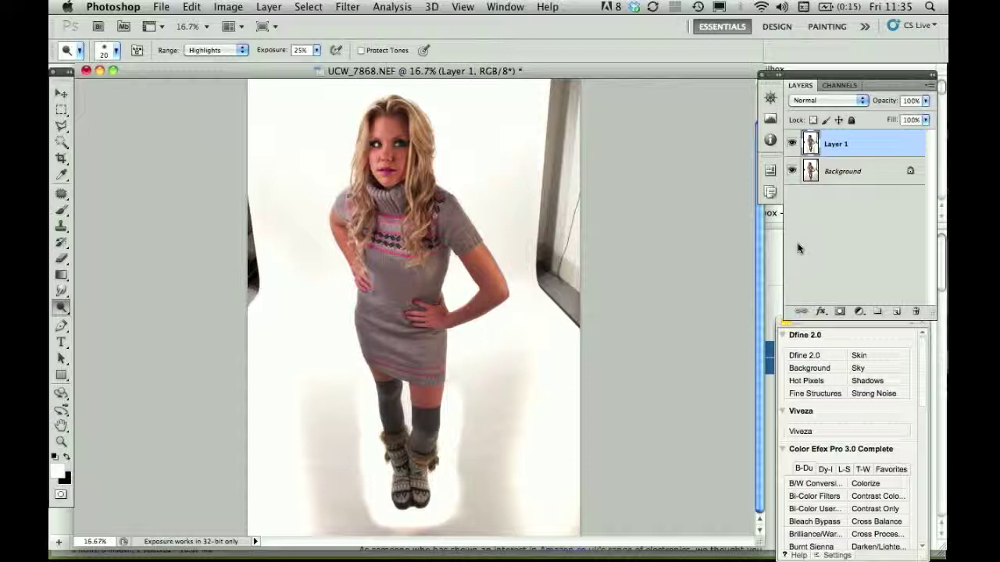
Add a Levels adjustment layer on top with a black input level of 173 and compare the image with it off and on.
{"action": "left_click", "coordinate": [858, 313]}
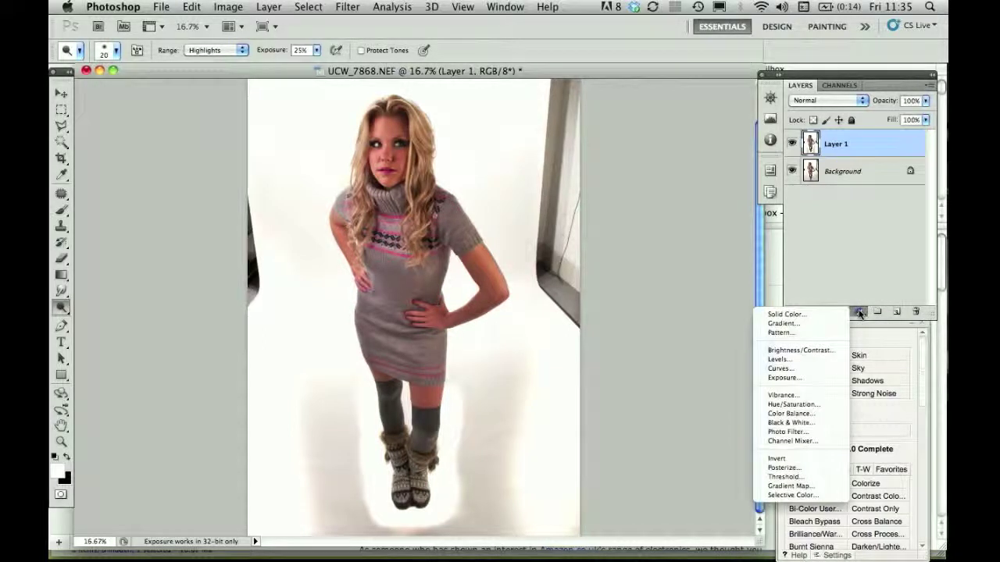
{"action": "left_click", "coordinate": [811, 364]}
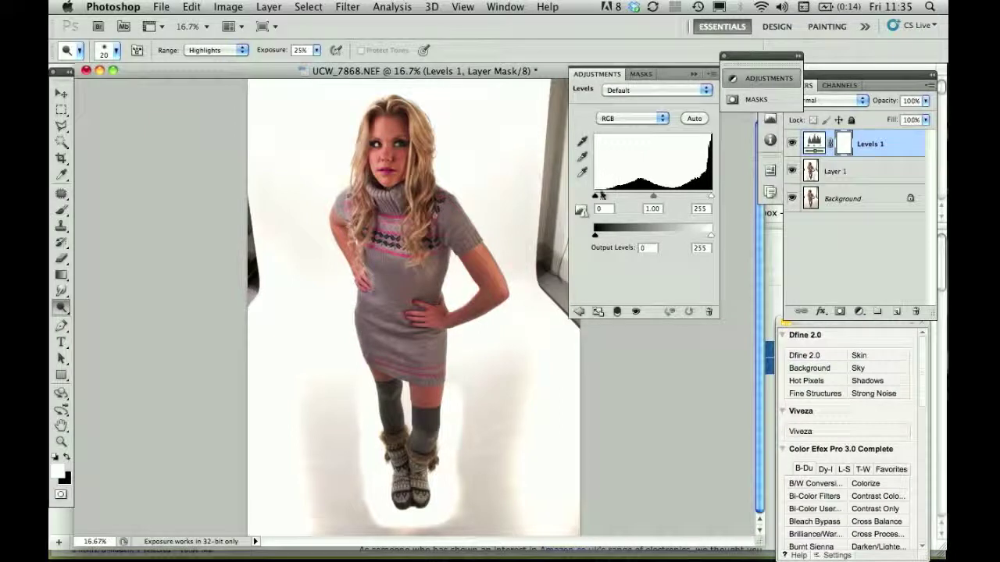
{"action": "left_click_drag", "start_coordinate": [596, 197], "coordinate": [674, 207]}
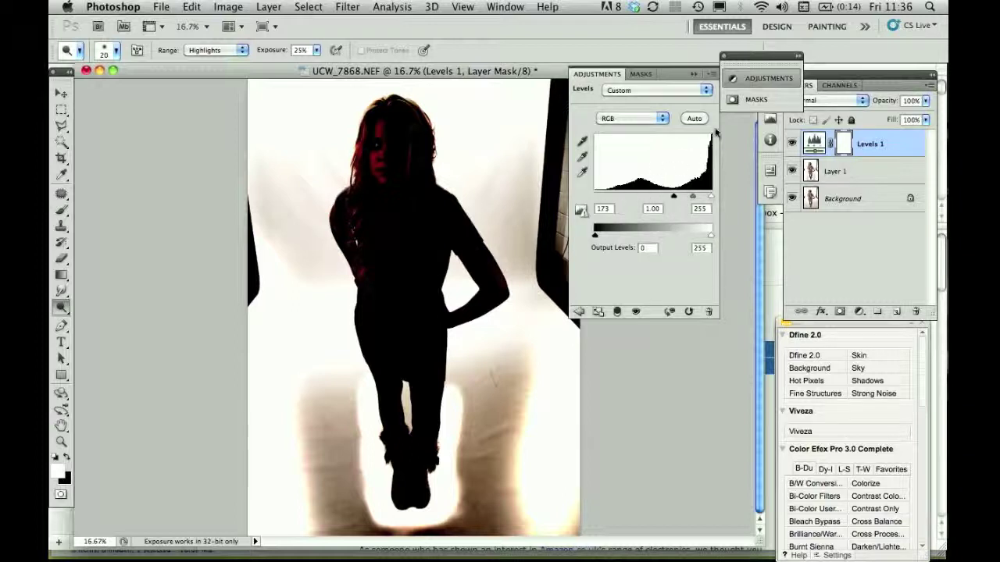
{"action": "left_click_drag", "start_coordinate": [720, 58], "coordinate": [723, 62]}
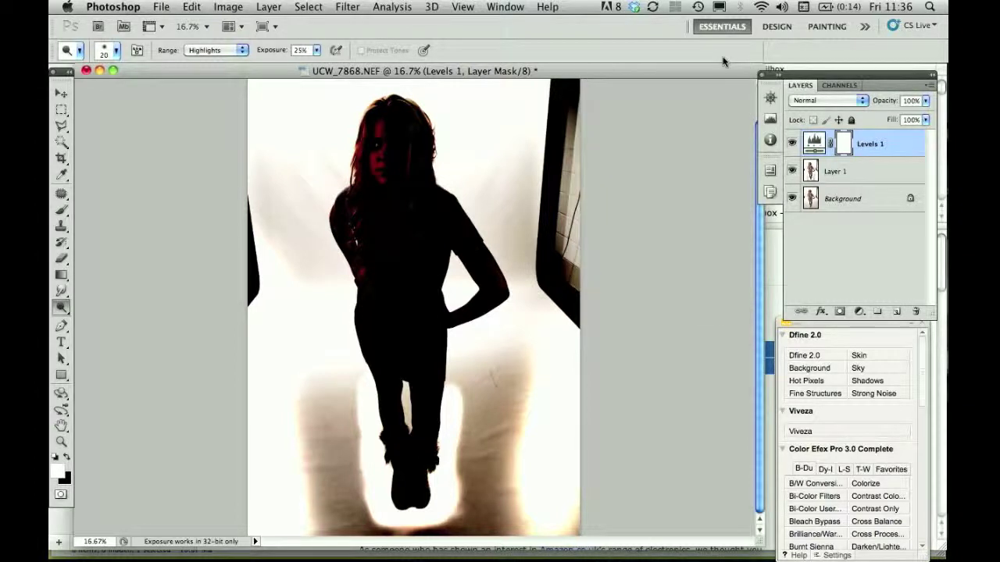
{"action": "left_click", "coordinate": [792, 144]}
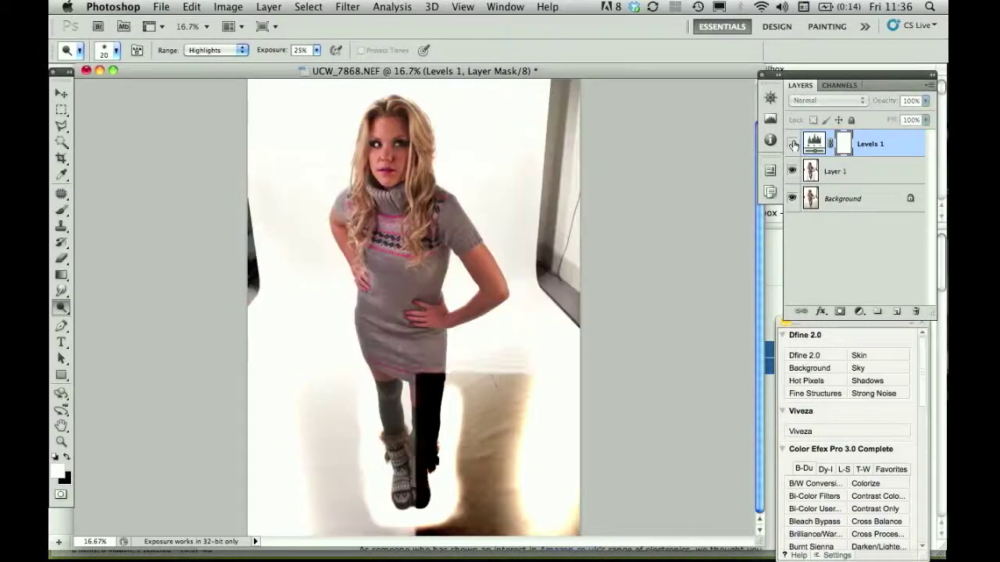
{"action": "left_click", "coordinate": [792, 143]}
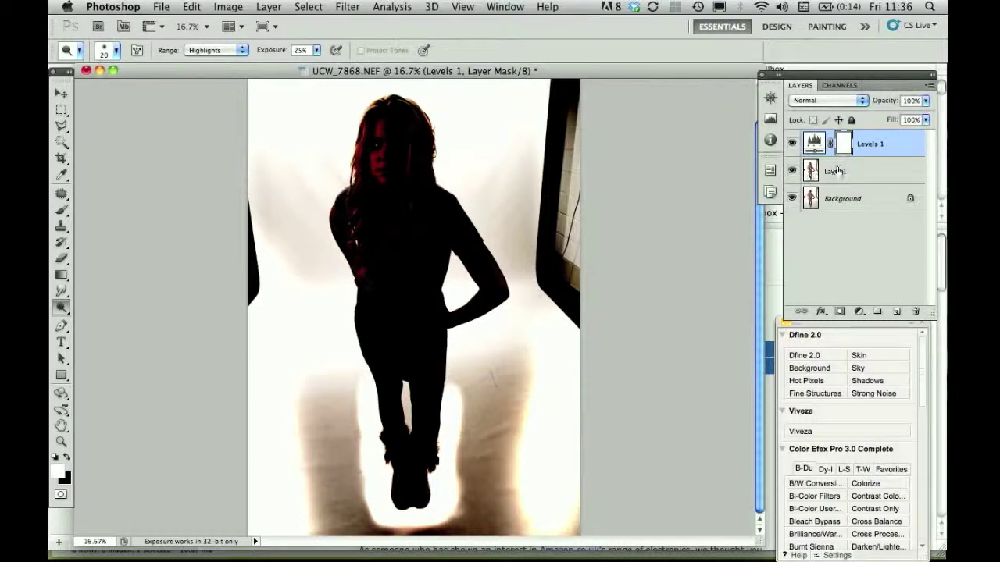
Dodge the grey backdrop beside the shoulder and arm on the photo's right side on Layer 1, enlarging the brush to 175 px.
{"action": "left_click", "coordinate": [833, 174]}
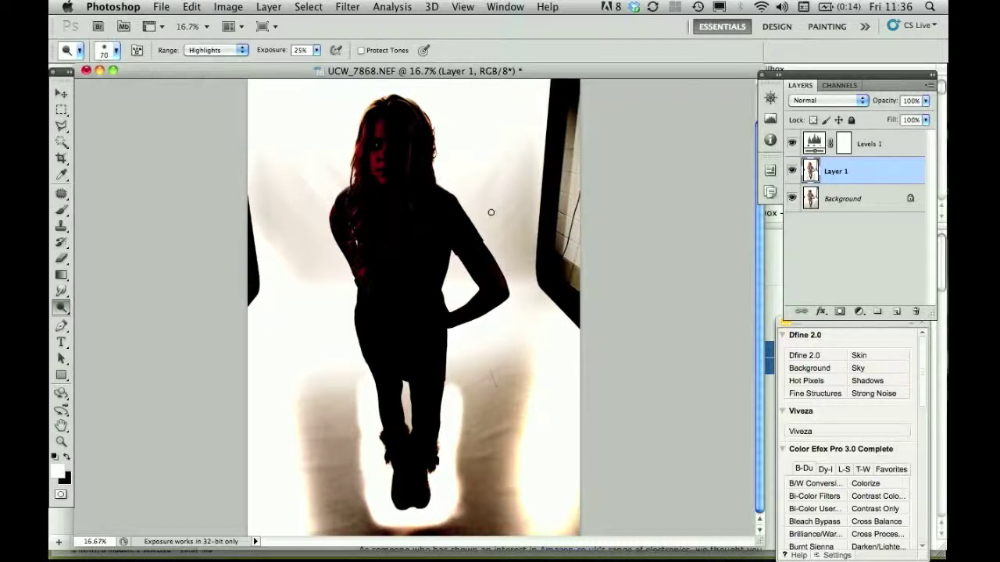
{"action": "mouse_move", "coordinate": [490, 212]}
{"action": "left_mouse_down"}
{"action": "mouse_move", "coordinate": [475, 193]}
{"action": "mouse_move", "coordinate": [511, 258]}
{"action": "mouse_move", "coordinate": [496, 237]}
{"action": "left_mouse_up"}
{"action": "mouse_move", "coordinate": [456, 186]}
{"action": "left_mouse_down"}
{"action": "mouse_move", "coordinate": [496, 224]}
{"action": "mouse_move", "coordinate": [489, 231]}
{"action": "mouse_move", "coordinate": [478, 208]}
{"action": "mouse_move", "coordinate": [510, 229]}
{"action": "mouse_move", "coordinate": [485, 176]}
{"action": "mouse_move", "coordinate": [510, 138]}
{"action": "mouse_move", "coordinate": [533, 205]}
{"action": "mouse_move", "coordinate": [506, 205]}
{"action": "left_mouse_up"}
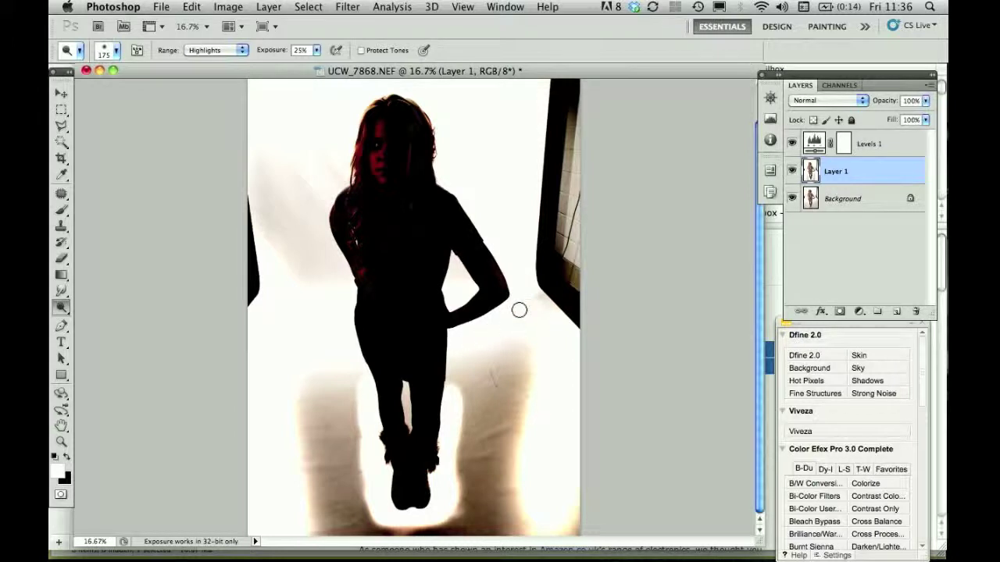
Dodge the grey gap between the bent arm and waist at brush size 100 px, comparing with Levels 1 off and on.
{"action": "key", "text": "ctrl+plus"}
{"action": "key", "text": "ctrl+plus"}
{"action": "key", "text": "ctrl+plus"}
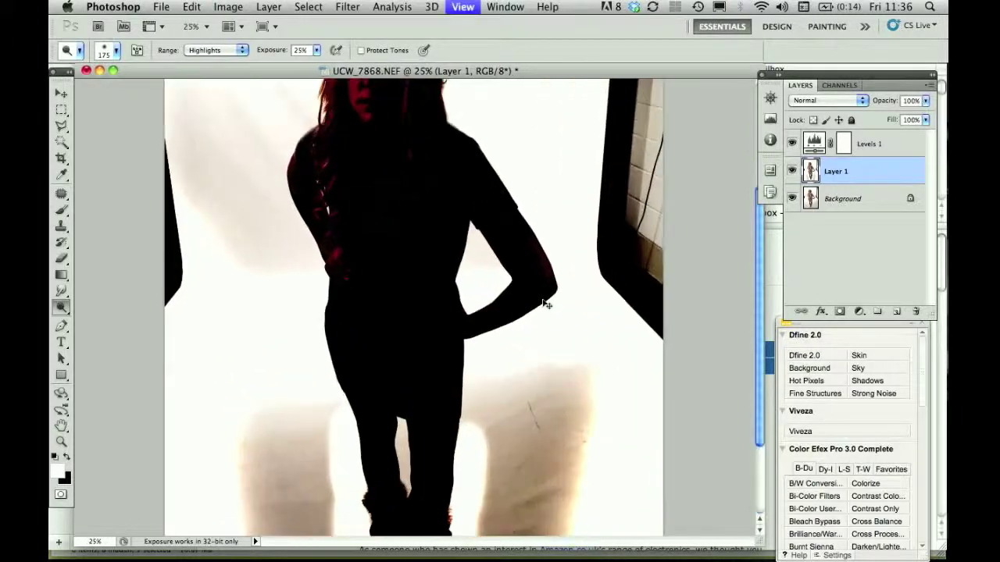
{"action": "key", "text": "bracketleft"}
{"action": "key", "text": "bracketleft"}
{"action": "key", "text": "bracketleft"}
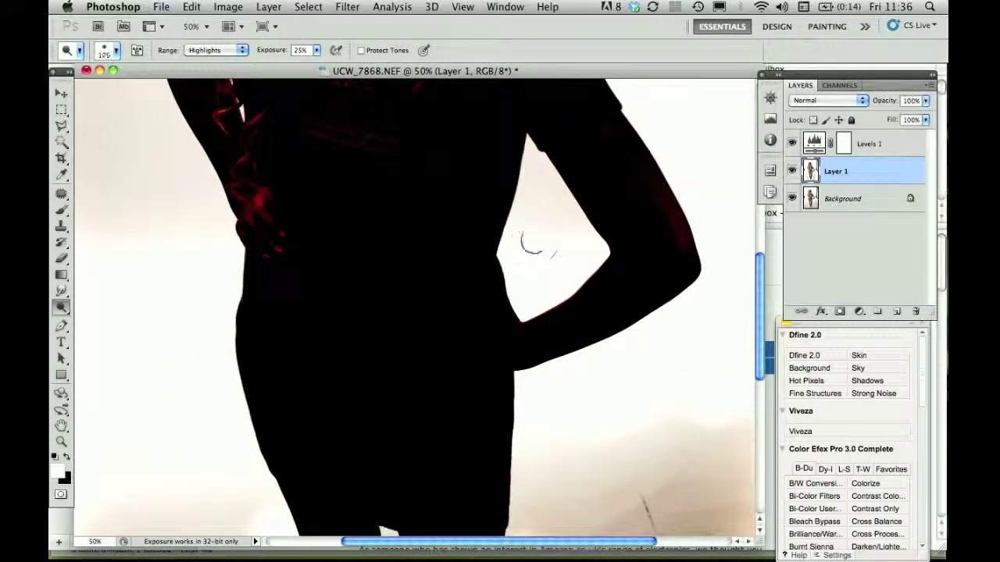
{"action": "mouse_move", "coordinate": [520, 245]}
{"action": "left_mouse_down"}
{"action": "mouse_move", "coordinate": [525, 154]}
{"action": "mouse_move", "coordinate": [578, 247]}
{"action": "mouse_move", "coordinate": [543, 249]}
{"action": "left_mouse_up"}
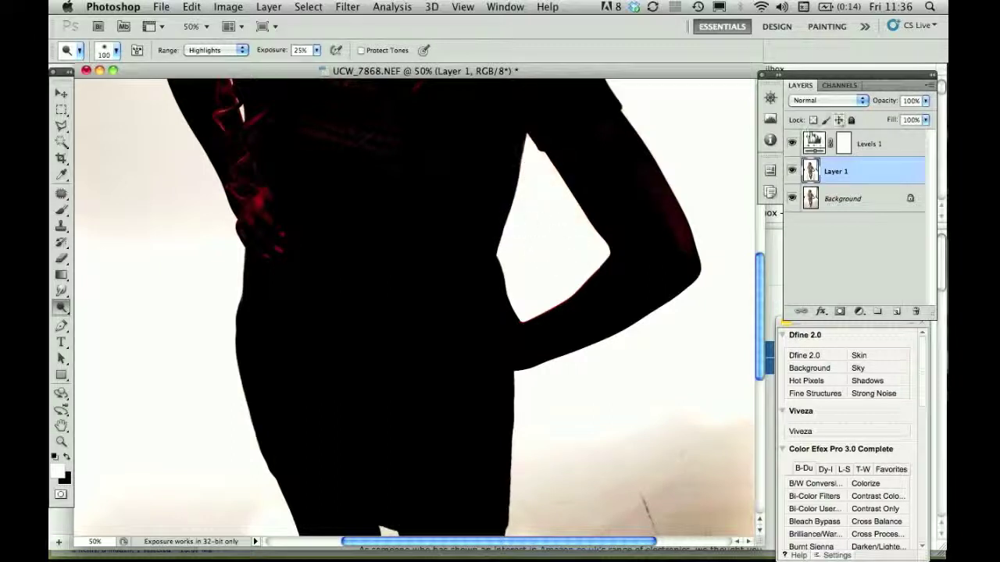
{"action": "left_click", "coordinate": [792, 143]}
{"action": "left_click", "coordinate": [792, 143]}
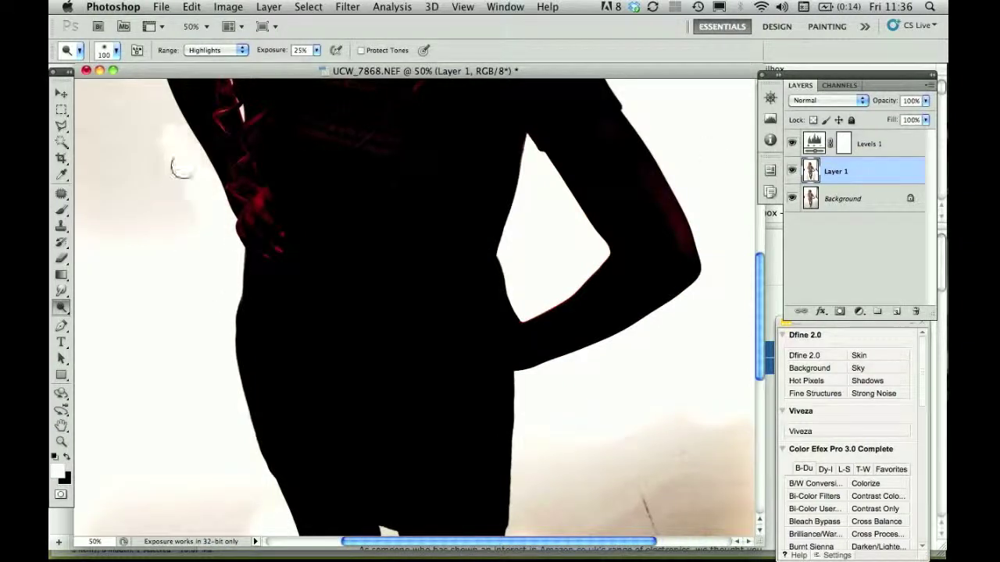
Dodge the grey backdrop beside the shoulder, arm and hand on the photo's left side.
{"action": "scroll", "coordinate": [165, 278], "scroll_direction": "up", "scroll_amount": 2}
{"action": "scroll", "coordinate": [166, 278], "scroll_direction": "up", "scroll_amount": 8}
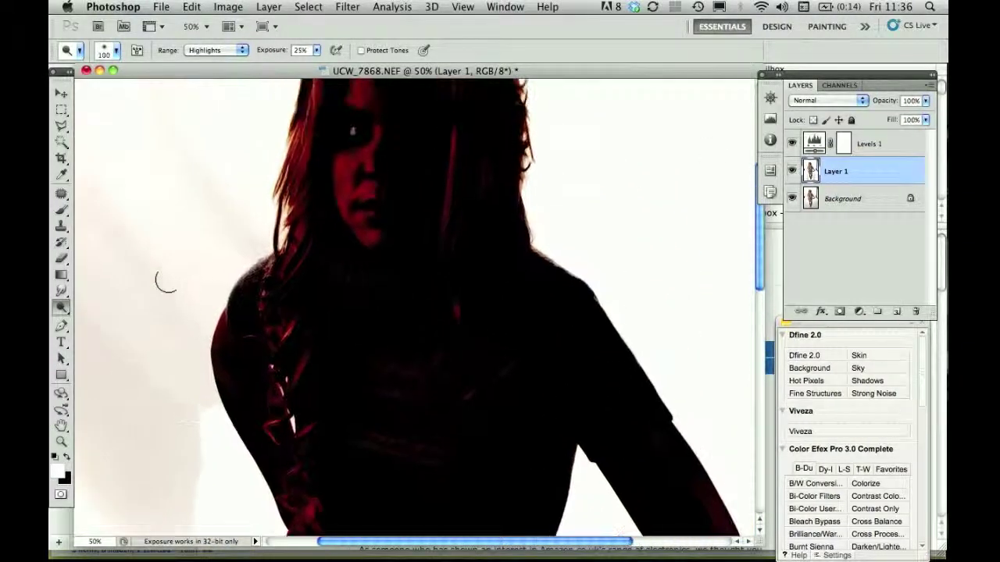
{"action": "mouse_move", "coordinate": [187, 427]}
{"action": "left_mouse_down"}
{"action": "mouse_move", "coordinate": [185, 353]}
{"action": "mouse_move", "coordinate": [192, 373]}
{"action": "mouse_move", "coordinate": [207, 292]}
{"action": "mouse_move", "coordinate": [254, 248]}
{"action": "mouse_move", "coordinate": [187, 258]}
{"action": "mouse_move", "coordinate": [149, 406]}
{"action": "mouse_move", "coordinate": [163, 263]}
{"action": "mouse_move", "coordinate": [165, 446]}
{"action": "left_mouse_up"}
{"action": "scroll", "coordinate": [165, 449], "scroll_direction": "down", "scroll_amount": 5}
{"action": "scroll", "coordinate": [167, 449], "scroll_direction": "down", "scroll_amount": 2}
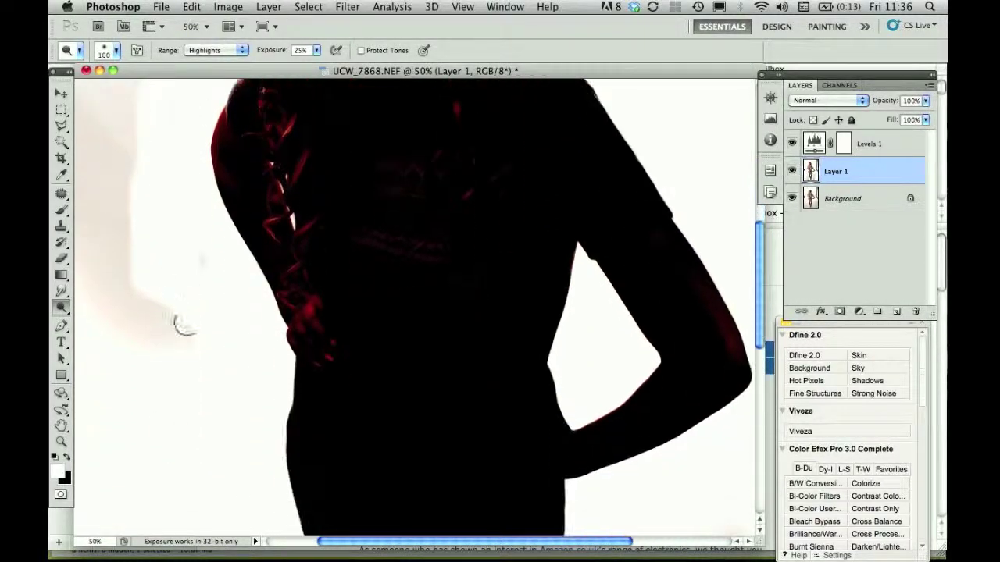
{"action": "mouse_move", "coordinate": [167, 384]}
{"action": "left_mouse_down"}
{"action": "mouse_move", "coordinate": [143, 344]}
{"action": "mouse_move", "coordinate": [123, 100]}
{"action": "mouse_move", "coordinate": [100, 87]}
{"action": "mouse_move", "coordinate": [86, 245]}
{"action": "left_mouse_up"}
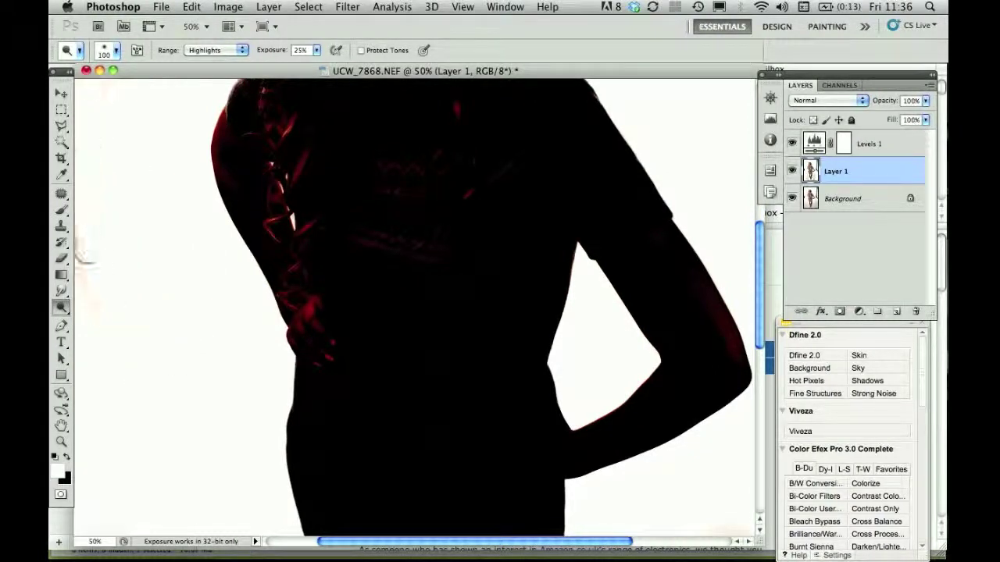
Dodge the grey floor close to the thighs, between the legs and around both boots.
{"action": "scroll", "coordinate": [87, 355], "scroll_direction": "down", "scroll_amount": 6}
{"action": "scroll", "coordinate": [87, 355], "scroll_direction": "right", "scroll_amount": 2}
{"action": "mouse_move", "coordinate": [477, 306]}
{"action": "left_mouse_down"}
{"action": "mouse_move", "coordinate": [479, 217]}
{"action": "mouse_move", "coordinate": [467, 351]}
{"action": "mouse_move", "coordinate": [507, 421]}
{"action": "mouse_move", "coordinate": [554, 339]}
{"action": "mouse_move", "coordinate": [520, 413]}
{"action": "left_mouse_up"}
{"action": "scroll", "coordinate": [508, 417], "scroll_direction": "down", "scroll_amount": 3}
{"action": "mouse_move", "coordinate": [352, 367]}
{"action": "left_mouse_down"}
{"action": "mouse_move", "coordinate": [344, 250]}
{"action": "mouse_move", "coordinate": [349, 384]}
{"action": "left_mouse_up"}
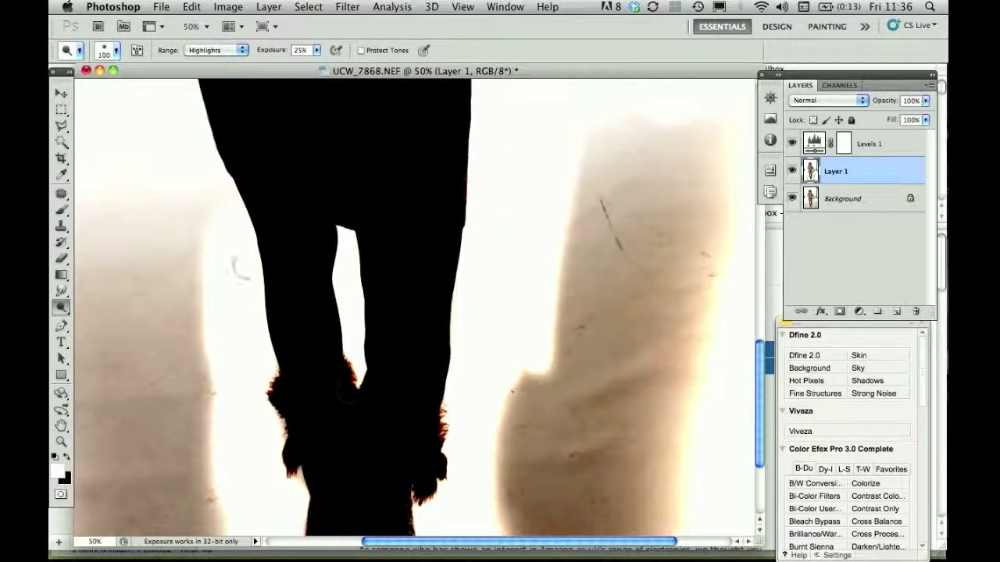
{"action": "left_click_drag", "start_coordinate": [237, 241], "coordinate": [168, 149]}
{"action": "mouse_move", "coordinate": [213, 201]}
{"action": "left_mouse_down"}
{"action": "mouse_move", "coordinate": [228, 371]}
{"action": "mouse_move", "coordinate": [203, 435]}
{"action": "mouse_move", "coordinate": [154, 166]}
{"action": "mouse_move", "coordinate": [170, 368]}
{"action": "left_mouse_up"}
{"action": "scroll", "coordinate": [177, 336], "scroll_direction": "down", "scroll_amount": 5}
{"action": "mouse_move", "coordinate": [195, 270]}
{"action": "left_mouse_down"}
{"action": "mouse_move", "coordinate": [213, 461]}
{"action": "mouse_move", "coordinate": [238, 504]}
{"action": "mouse_move", "coordinate": [433, 515]}
{"action": "mouse_move", "coordinate": [411, 510]}
{"action": "mouse_move", "coordinate": [531, 453]}
{"action": "mouse_move", "coordinate": [475, 468]}
{"action": "mouse_move", "coordinate": [535, 341]}
{"action": "mouse_move", "coordinate": [506, 356]}
{"action": "left_mouse_up"}
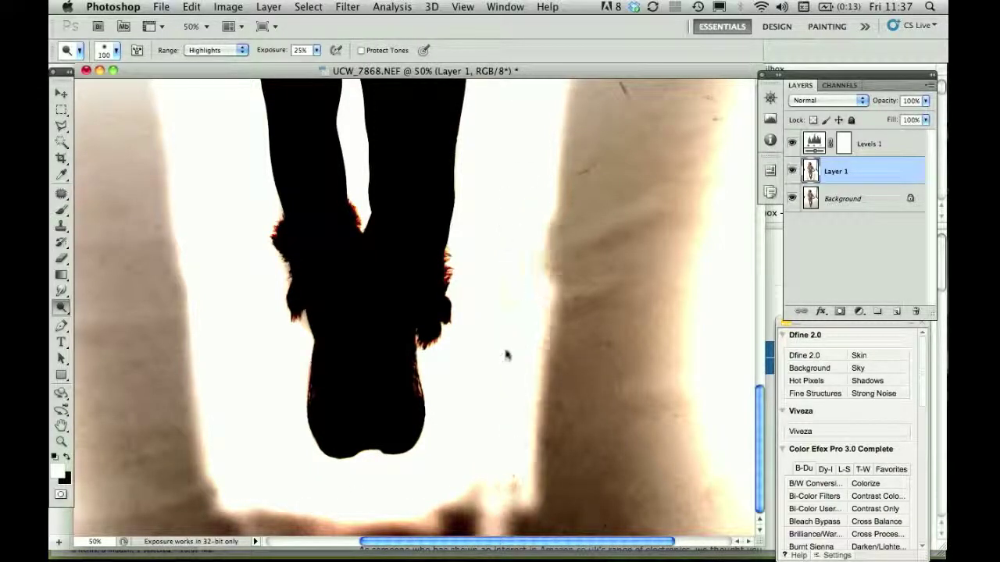
Set up the Brush tool in Normal mode with white (ffffff) as the foreground colour.
{"action": "key", "text": "super+minus"}
{"action": "key", "text": "super+minus"}
{"action": "key", "text": "super+minus"}
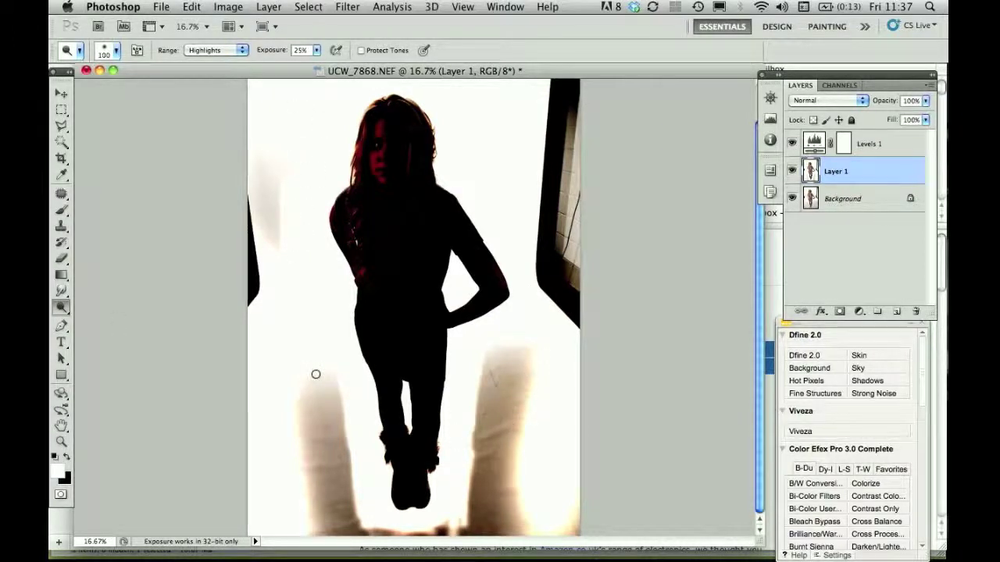
{"action": "left_click", "coordinate": [57, 470]}
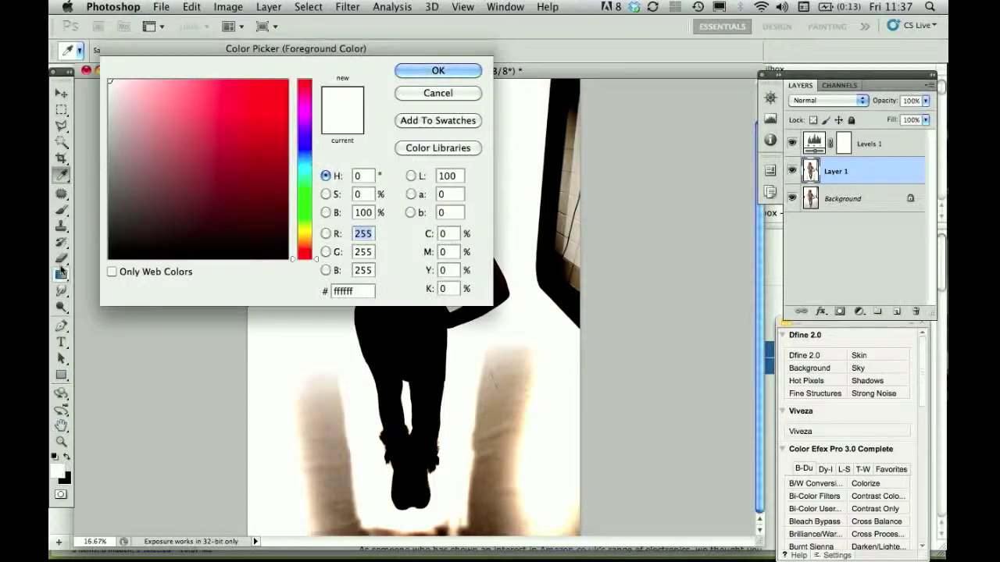
{"action": "left_click", "coordinate": [421, 71]}
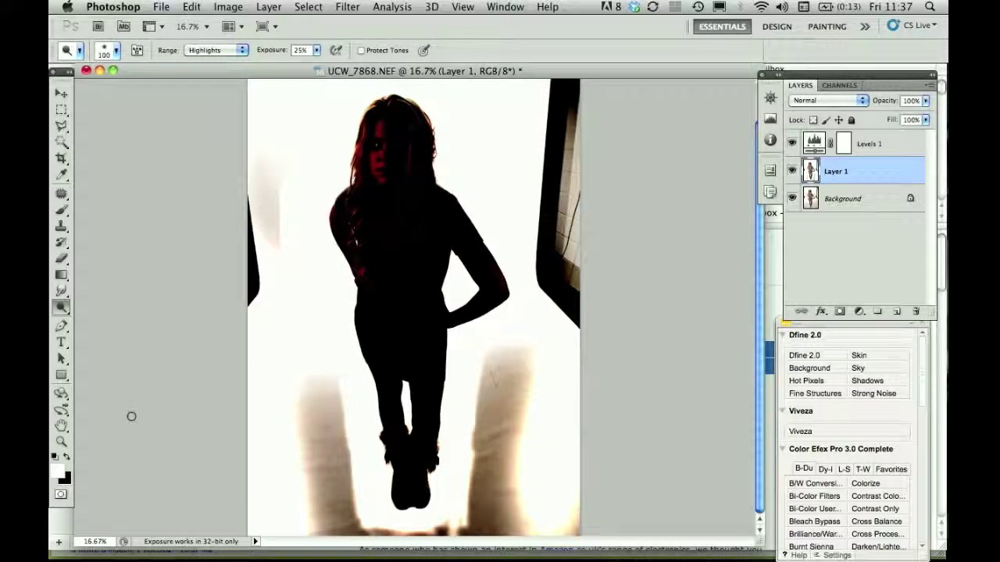
{"action": "key", "text": "x"}
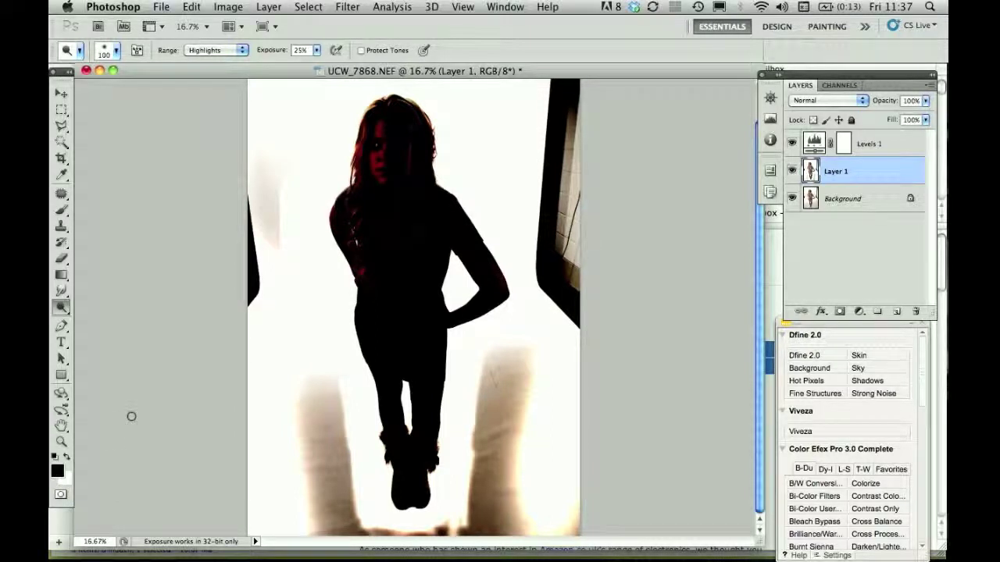
{"action": "key", "text": "b"}
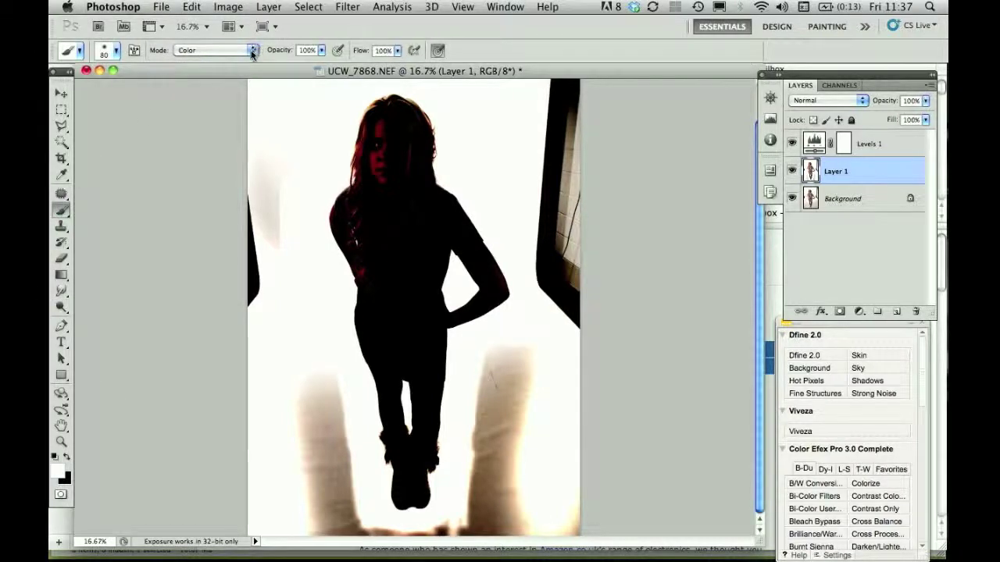
{"action": "left_click", "coordinate": [252, 51]}
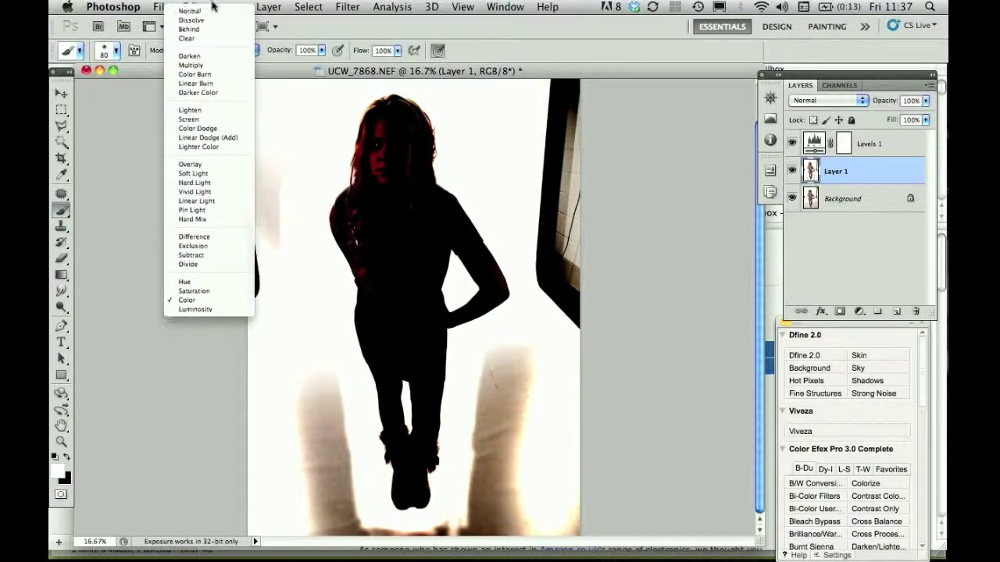
{"action": "left_click", "coordinate": [205, 12]}
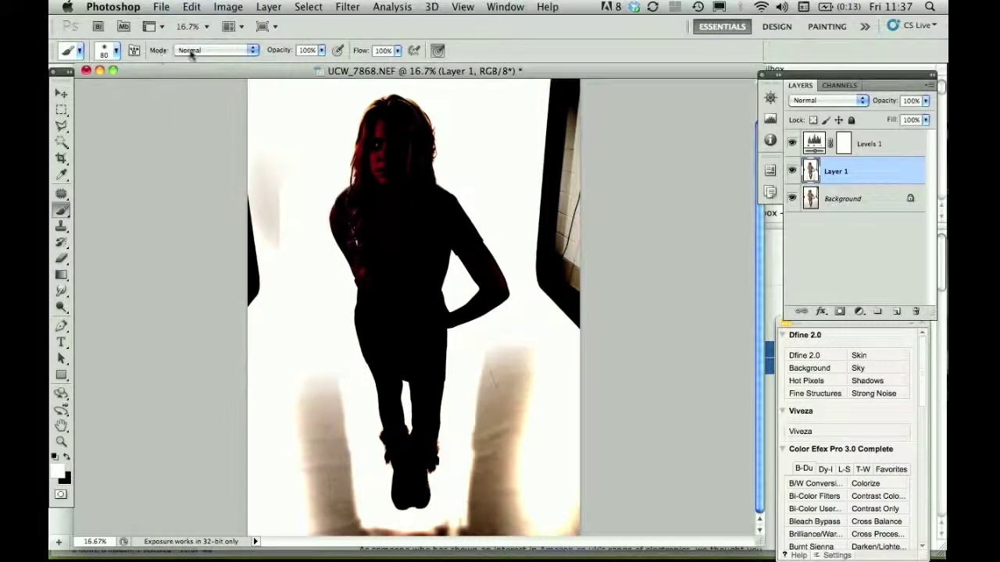
{"action": "left_click", "coordinate": [115, 53]}
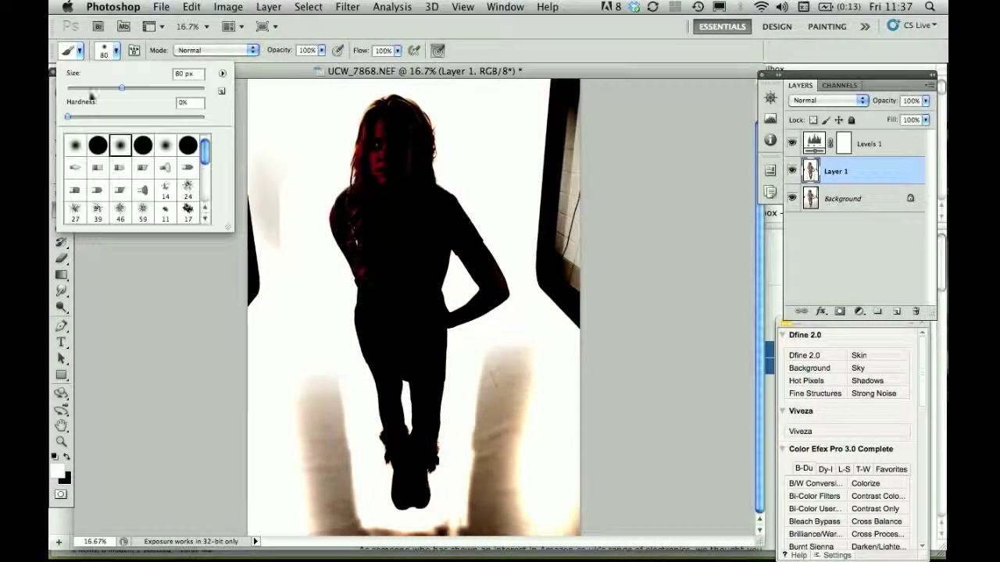
{"action": "left_click", "coordinate": [195, 300]}
Enlarge the brush to 400 px and paint white over the remaining grey backdrop, floor and dark studio panels on Layer 1.
{"action": "key", "text": "bracketright"}
{"action": "key", "text": "bracketright"}
{"action": "key", "text": "bracketright"}
{"action": "key", "text": "bracketright"}
{"action": "key", "text": "bracketright"}
{"action": "key", "text": "bracketright"}
{"action": "key", "text": "bracketright"}
{"action": "mouse_move", "coordinate": [238, 150]}
{"action": "left_mouse_down"}
{"action": "mouse_move", "coordinate": [241, 326]}
{"action": "mouse_move", "coordinate": [272, 176]}
{"action": "mouse_move", "coordinate": [280, 266]}
{"action": "left_mouse_up"}
{"action": "mouse_move", "coordinate": [309, 382]}
{"action": "left_mouse_down"}
{"action": "mouse_move", "coordinate": [310, 480]}
{"action": "mouse_move", "coordinate": [323, 424]}
{"action": "mouse_move", "coordinate": [317, 517]}
{"action": "mouse_move", "coordinate": [349, 531]}
{"action": "mouse_move", "coordinate": [352, 545]}
{"action": "mouse_move", "coordinate": [469, 532]}
{"action": "mouse_move", "coordinate": [501, 373]}
{"action": "left_mouse_up"}
{"action": "mouse_move", "coordinate": [498, 416]}
{"action": "left_mouse_down"}
{"action": "mouse_move", "coordinate": [589, 504]}
{"action": "mouse_move", "coordinate": [580, 365]}
{"action": "mouse_move", "coordinate": [567, 379]}
{"action": "mouse_move", "coordinate": [545, 205]}
{"action": "mouse_move", "coordinate": [554, 294]}
{"action": "mouse_move", "coordinate": [559, 232]}
{"action": "mouse_move", "coordinate": [543, 282]}
{"action": "mouse_move", "coordinate": [560, 210]}
{"action": "mouse_move", "coordinate": [579, 207]}
{"action": "mouse_move", "coordinate": [579, 120]}
{"action": "left_mouse_up"}
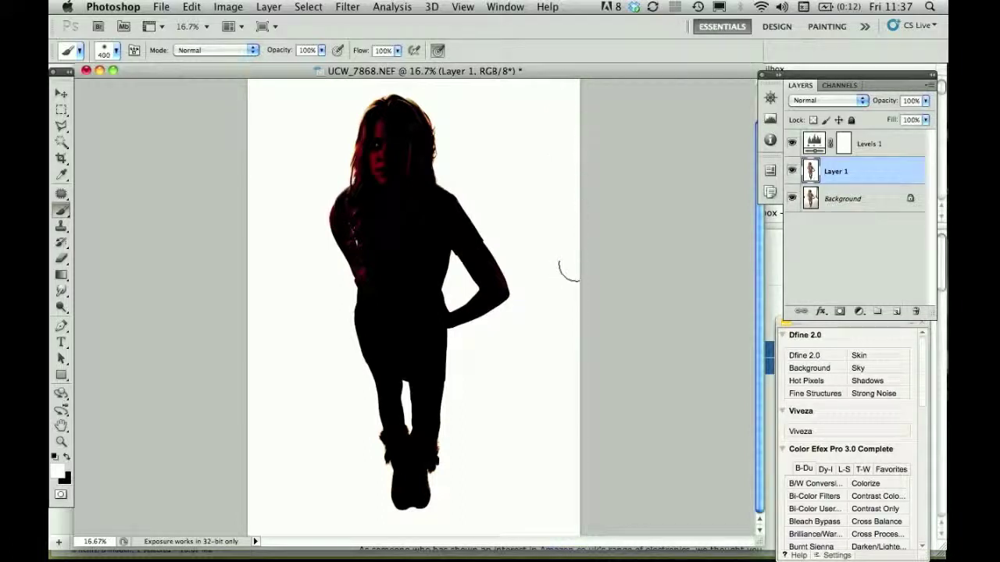
Compare the whole image with the Levels 1 layer off and on.
{"action": "key", "text": "super+minus"}
{"action": "key", "text": "super+minus"}
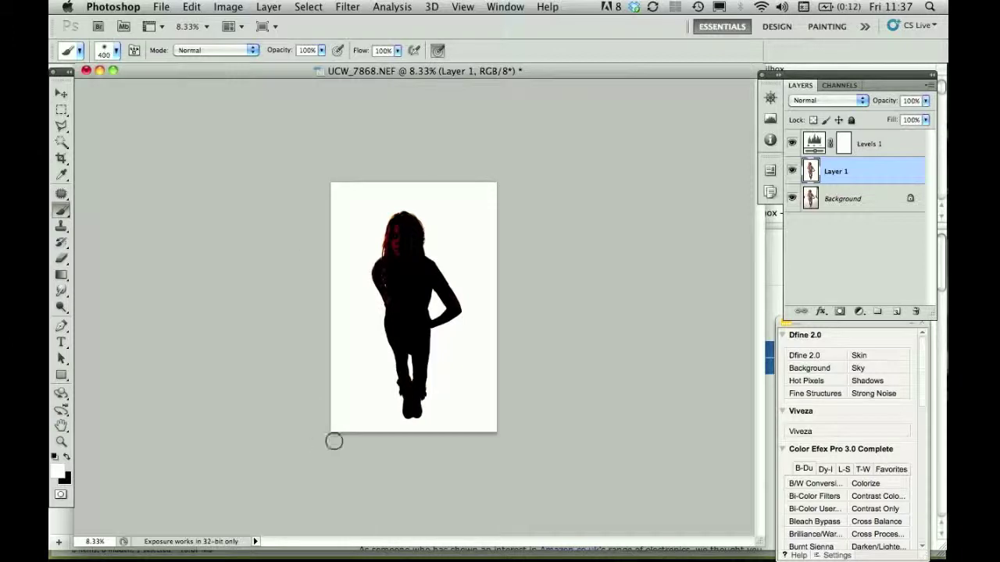
{"action": "left_click", "coordinate": [792, 145]}
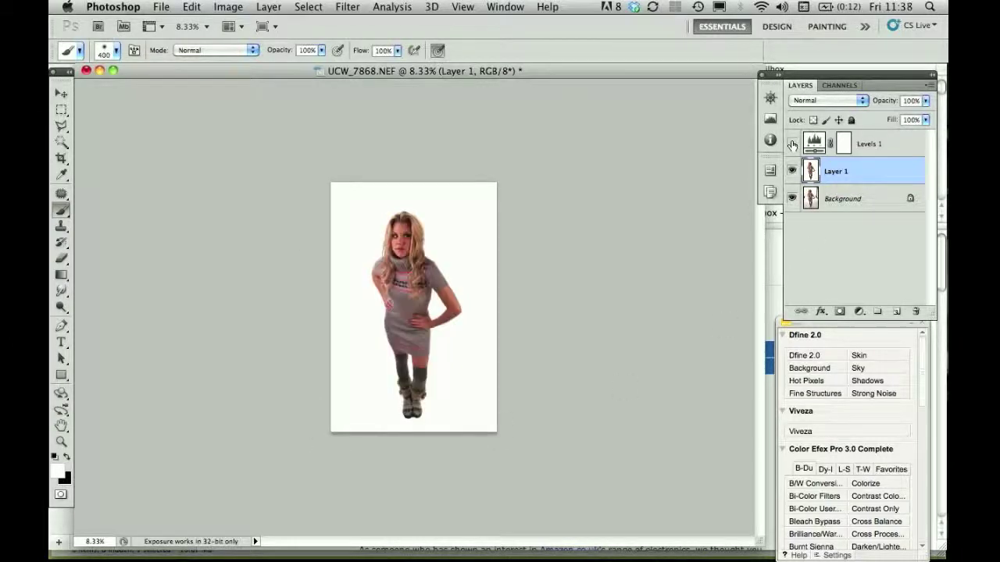
{"action": "key", "text": "super+plus"}
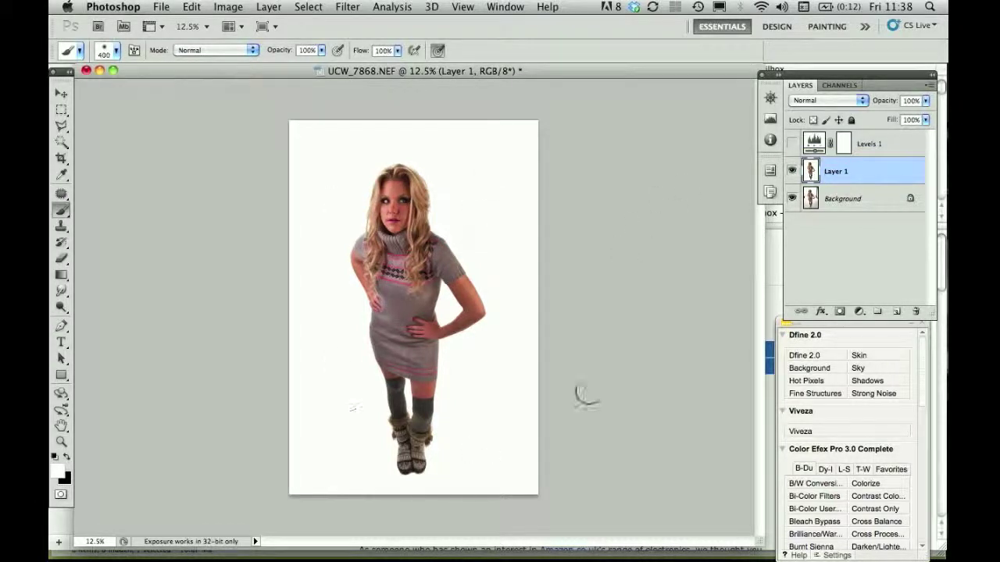
{"action": "left_click", "coordinate": [791, 144]}
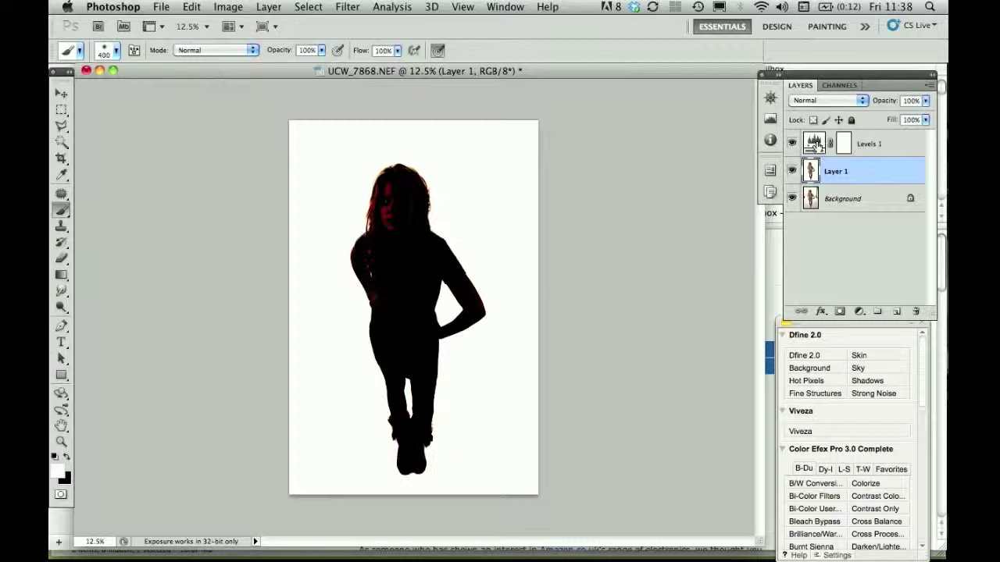
Raise the black input level of the Levels 1 adjustment to 252 to expose near-white residue.
{"action": "double_click", "coordinate": [814, 145]}
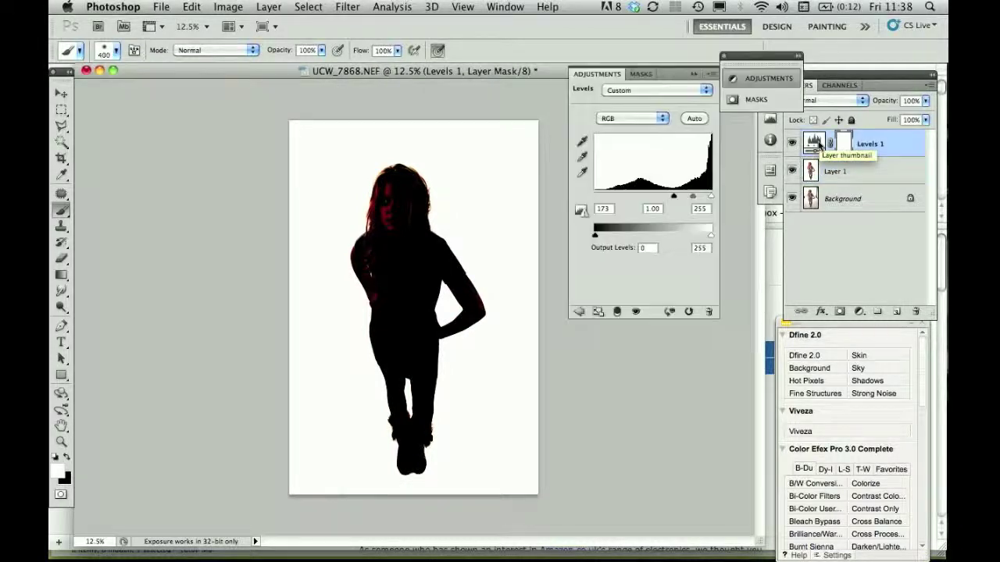
{"action": "left_click_drag", "start_coordinate": [674, 200], "coordinate": [710, 201]}
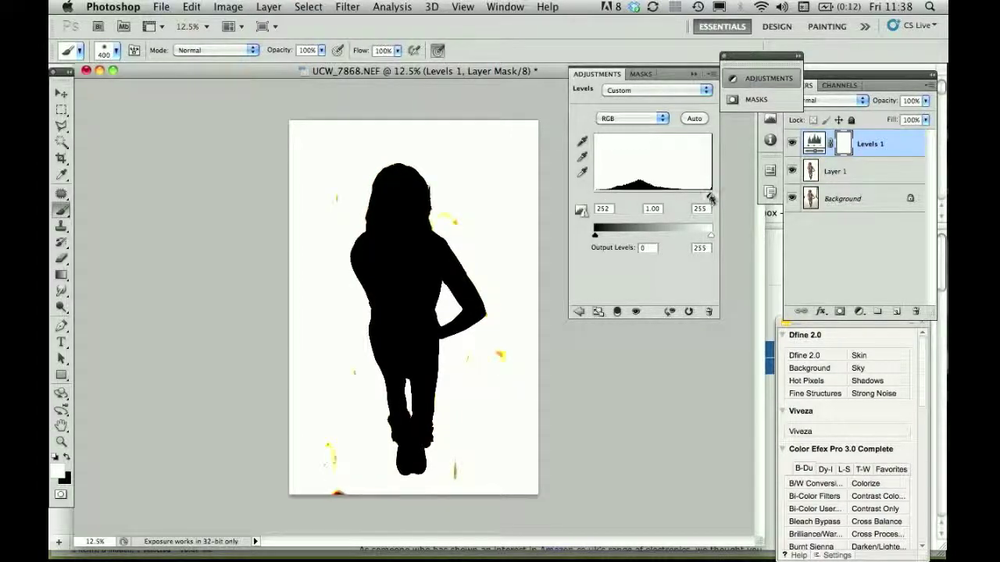
{"action": "left_click", "coordinate": [732, 78]}
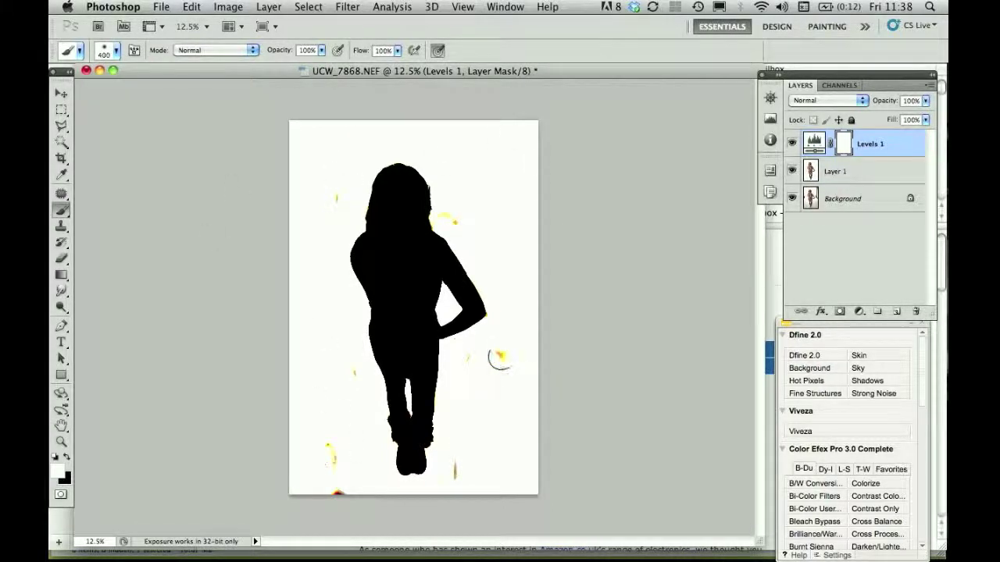
Paint white over the exposed spots in the backdrop and on the floor on Layer 1.
{"action": "left_click", "coordinate": [835, 171]}
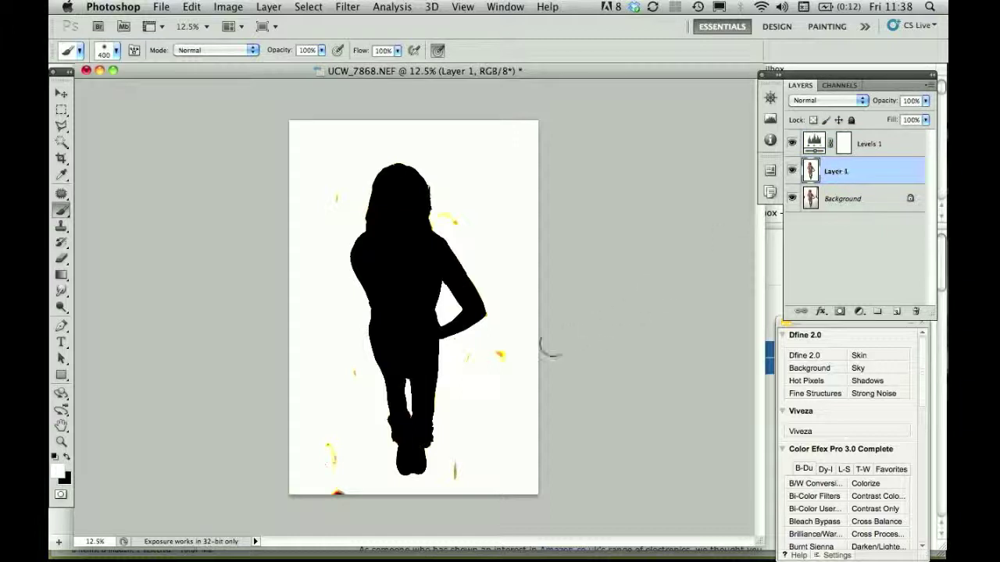
{"action": "left_click", "coordinate": [490, 357]}
{"action": "left_click", "coordinate": [457, 475]}
{"action": "left_click", "coordinate": [329, 504]}
{"action": "left_click", "coordinate": [331, 451]}
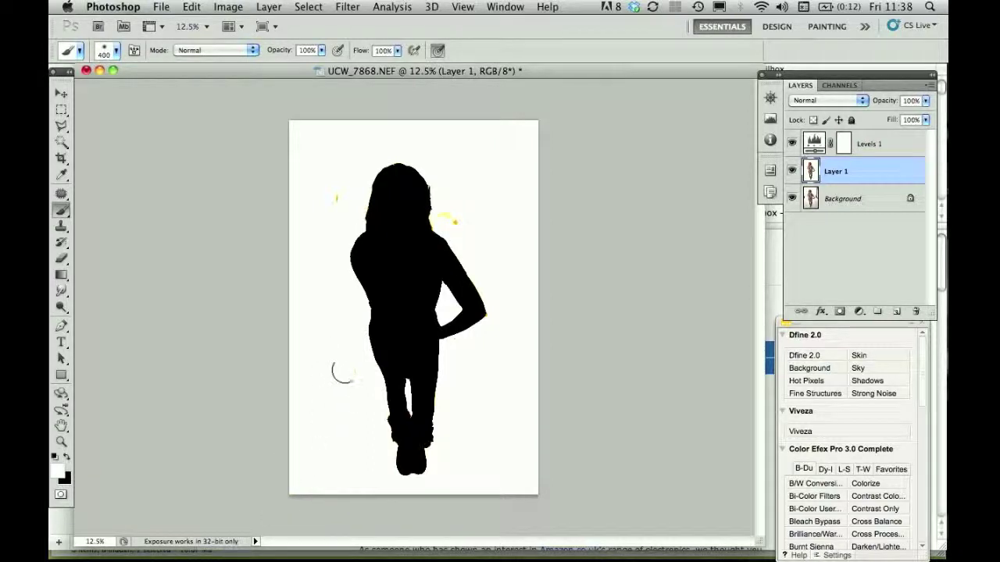
{"action": "left_click", "coordinate": [458, 220]}
Dodge the residue beside the hair, at the elbow and below the forearm with the 100 px Dodge brush.
{"action": "left_click", "coordinate": [62, 305]}
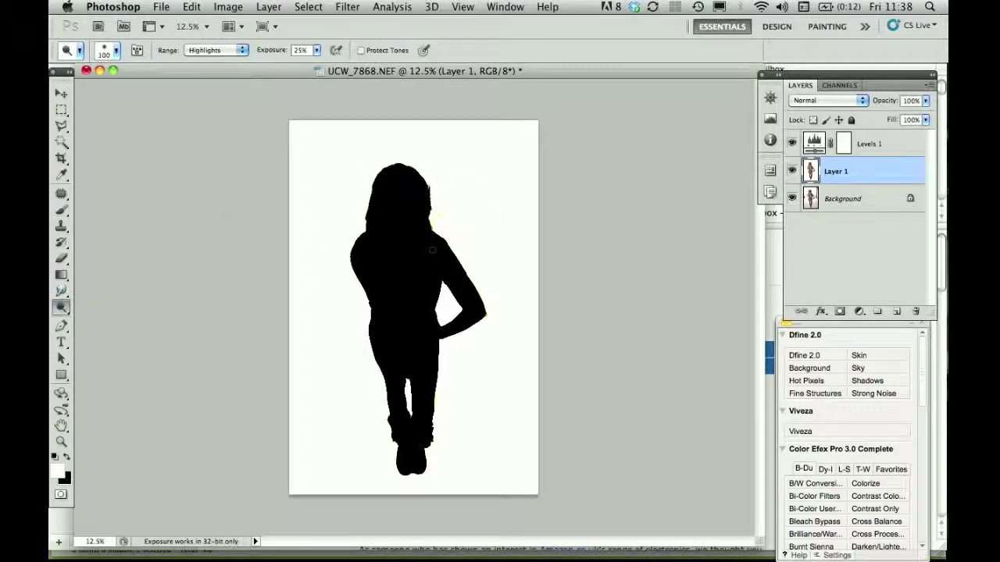
{"action": "key", "text": "super+equal"}
{"action": "scroll", "coordinate": [451, 242], "scroll_direction": "up", "scroll_amount": 4}
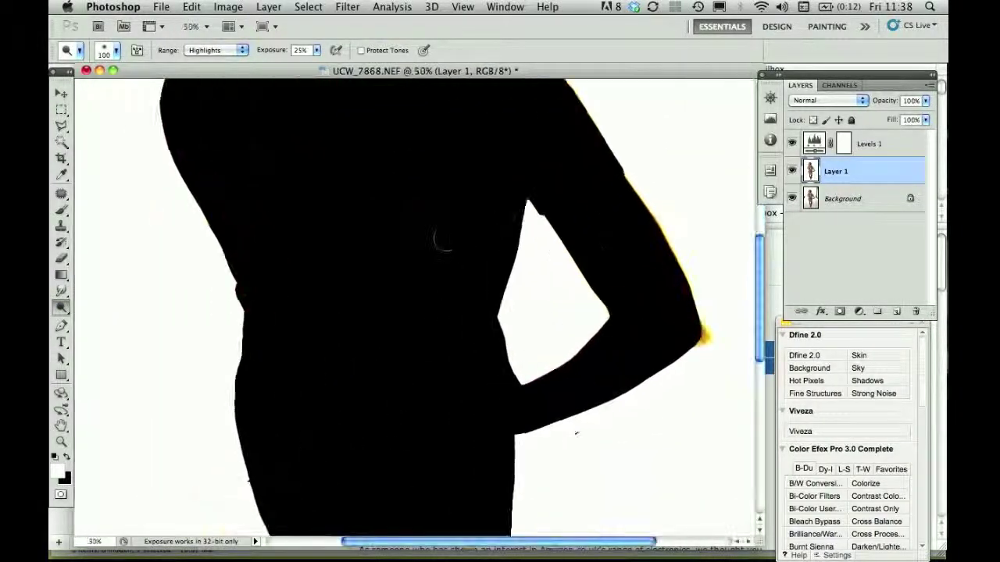
{"action": "mouse_move", "coordinate": [462, 211]}
{"action": "left_mouse_down"}
{"action": "mouse_move", "coordinate": [482, 167]}
{"action": "mouse_move", "coordinate": [463, 201]}
{"action": "mouse_move", "coordinate": [446, 196]}
{"action": "mouse_move", "coordinate": [449, 209]}
{"action": "mouse_move", "coordinate": [439, 186]}
{"action": "mouse_move", "coordinate": [446, 164]}
{"action": "left_mouse_up"}
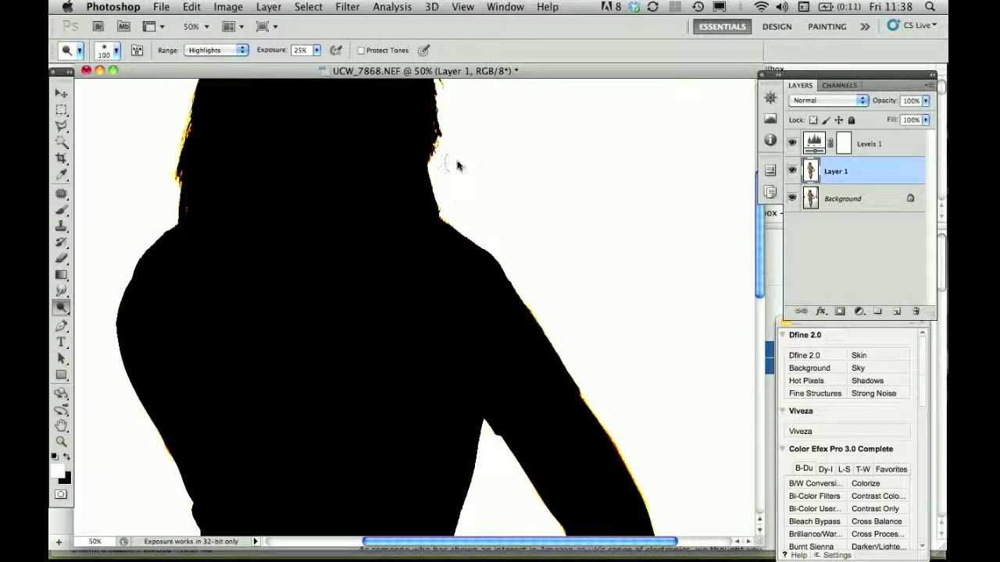
{"action": "scroll", "coordinate": [603, 273], "scroll_direction": "down", "scroll_amount": 10}
{"action": "scroll", "coordinate": [603, 272], "scroll_direction": "right", "scroll_amount": 5}
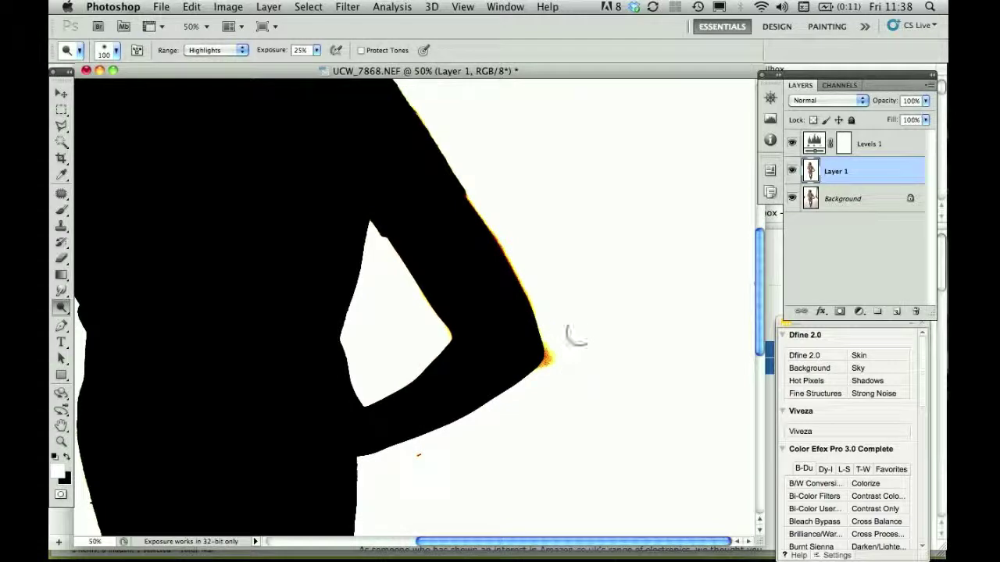
{"action": "scroll", "coordinate": [478, 475], "scroll_direction": "left", "scroll_amount": 5}
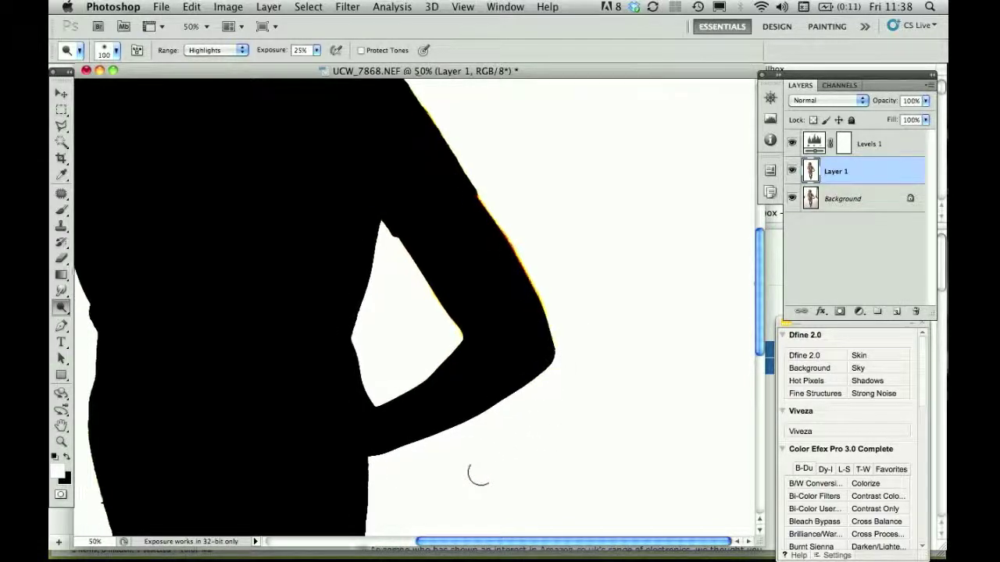
{"action": "scroll", "coordinate": [478, 475], "scroll_direction": "right", "scroll_amount": 3}
Check the whole image with Levels 1 off and on, and delete that adjustment layer.
{"action": "key", "text": "super+minus"}
{"action": "key", "text": "super+minus"}
{"action": "key", "text": "super+minus"}
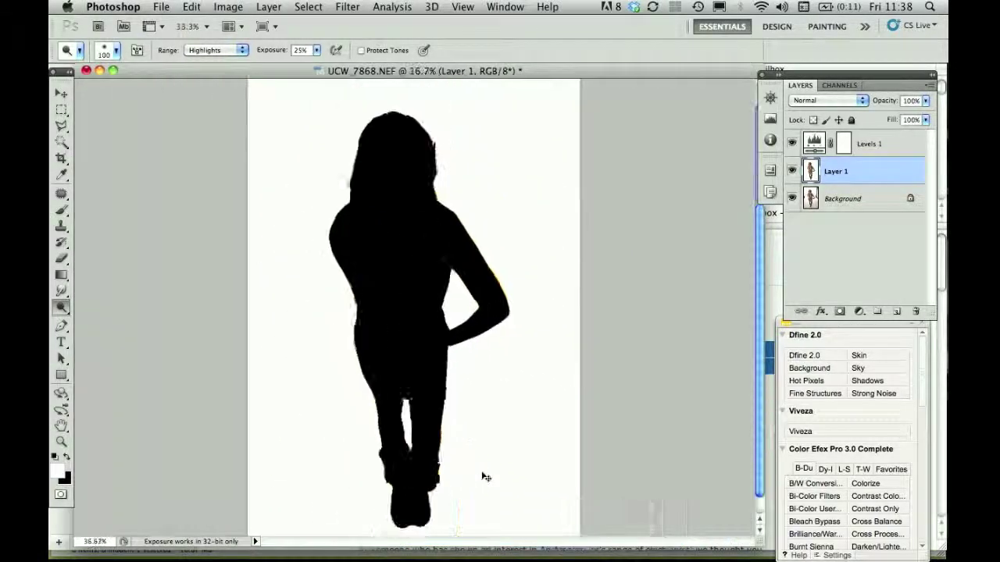
{"action": "key", "text": "super+minus"}
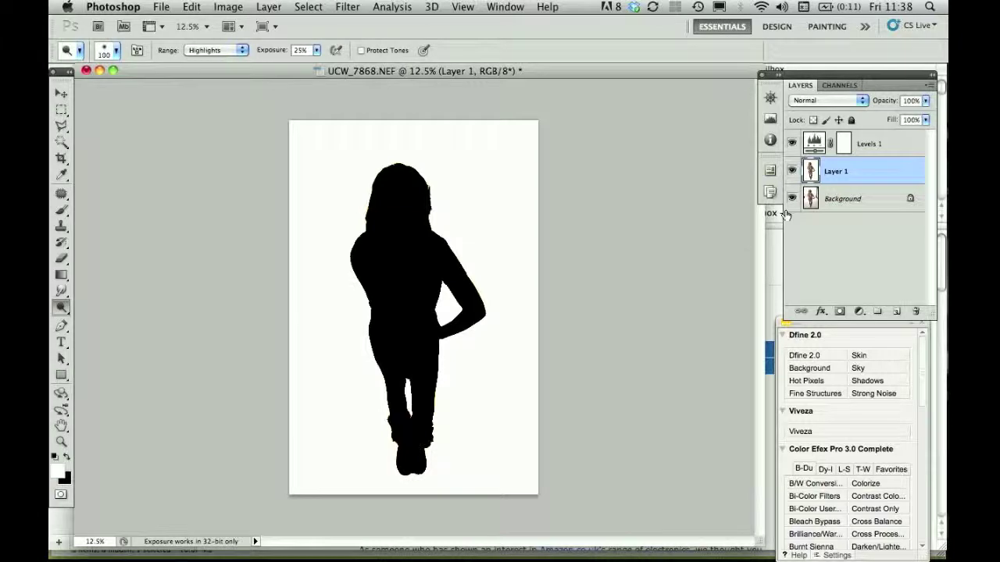
{"action": "left_click", "coordinate": [792, 144]}
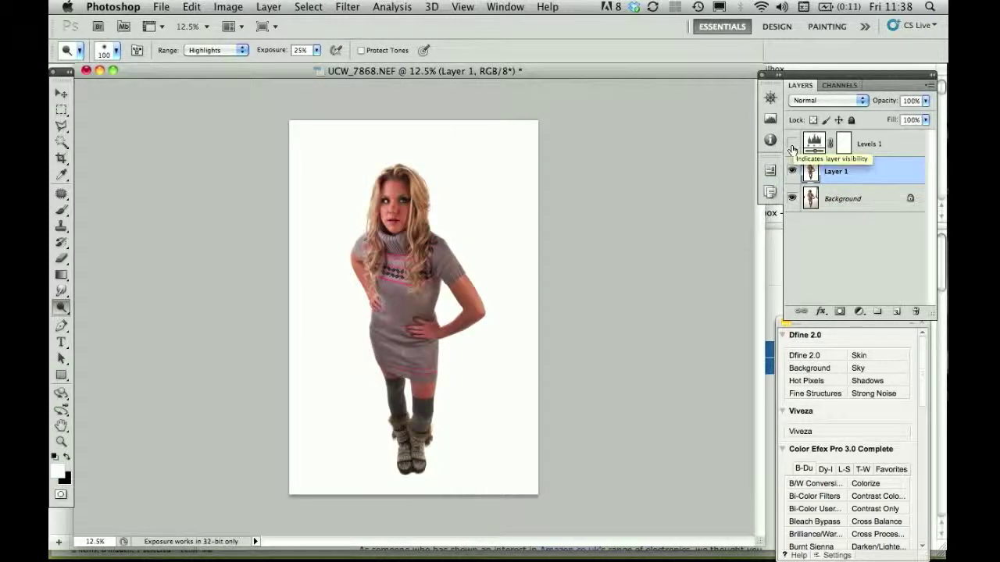
{"action": "left_click", "coordinate": [792, 144]}
{"action": "left_click", "coordinate": [792, 144]}
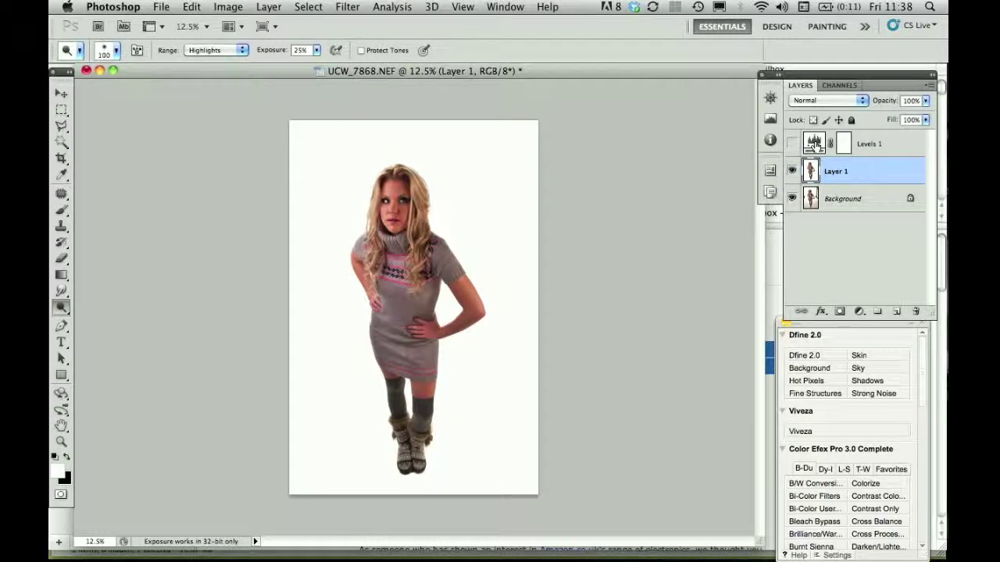
{"action": "left_click_drag", "start_coordinate": [815, 146], "coordinate": [915, 311]}
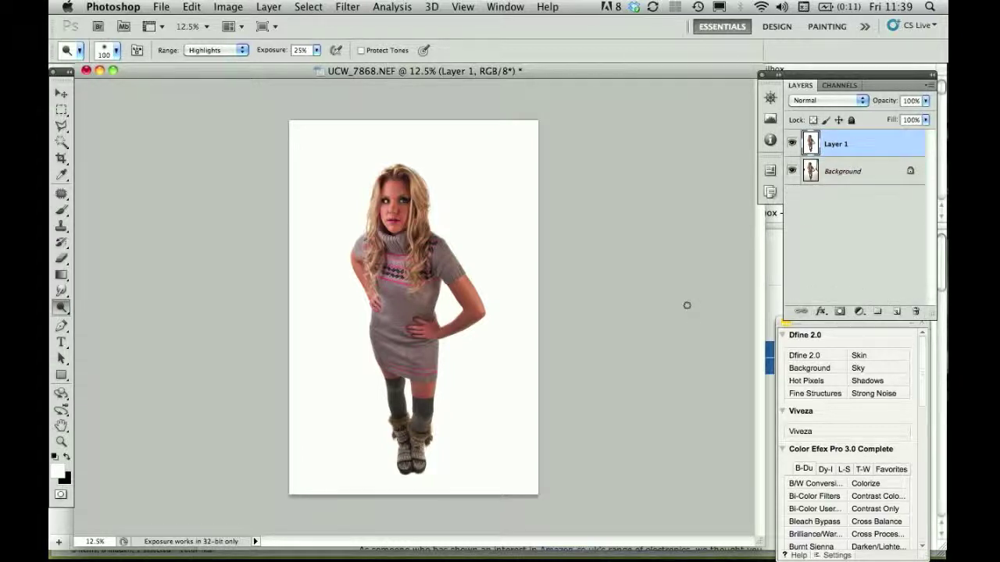
Compare the retouched Layer 1 with the original photo by hiding and showing the layer.
{"action": "left_click", "coordinate": [791, 145]}
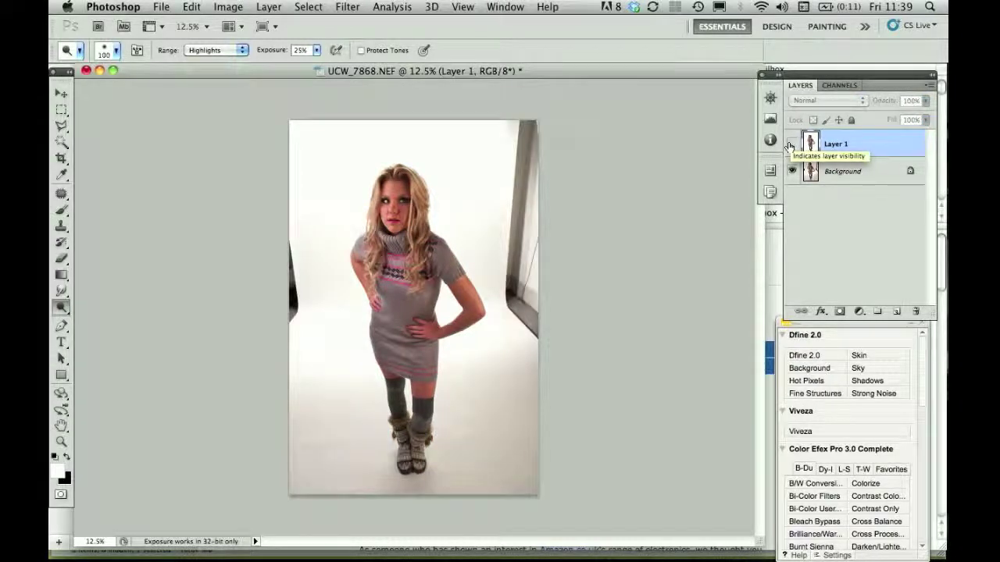
{"action": "left_click", "coordinate": [791, 145]}
{"action": "left_click", "coordinate": [790, 145]}
{"action": "left_click", "coordinate": [791, 146]}
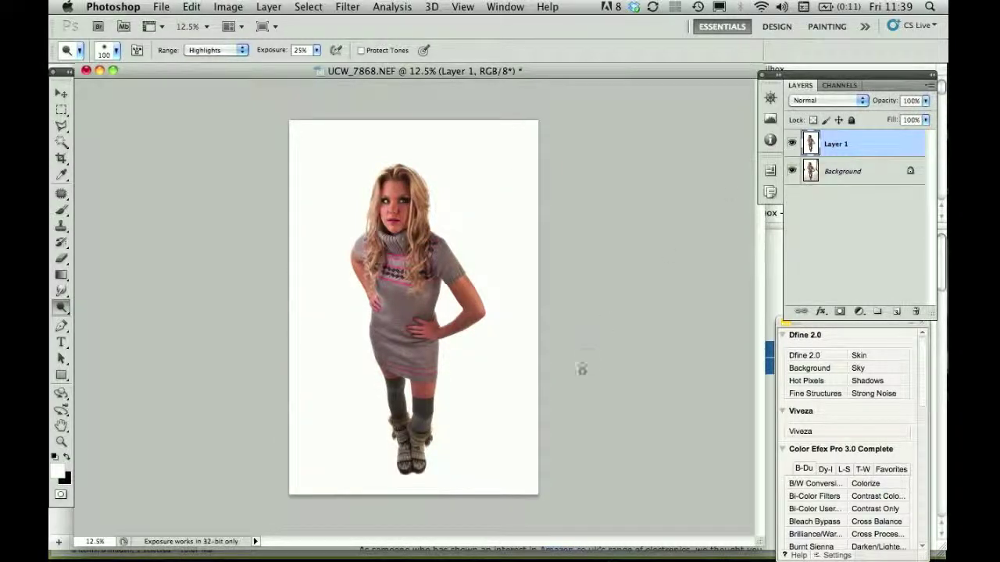